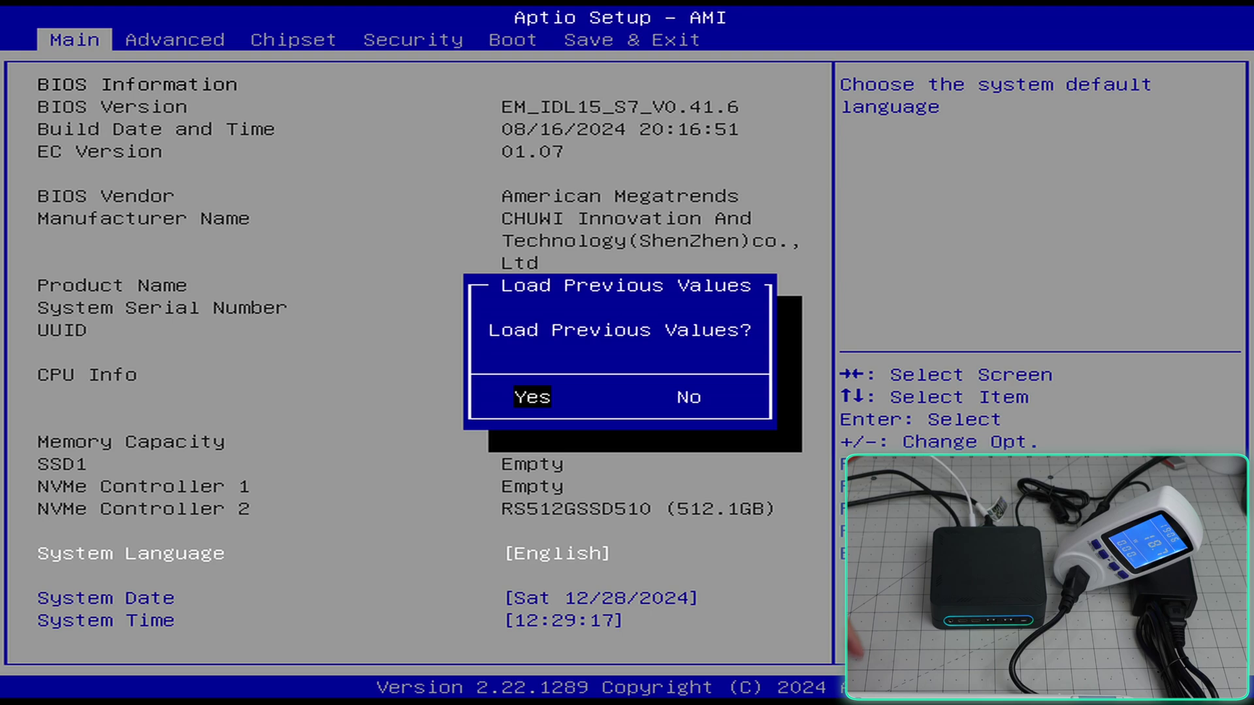
Dismiss Load Previous Values and browse E-core, P-core and hyper-threading details in CPU Configuration.
key(Escape)
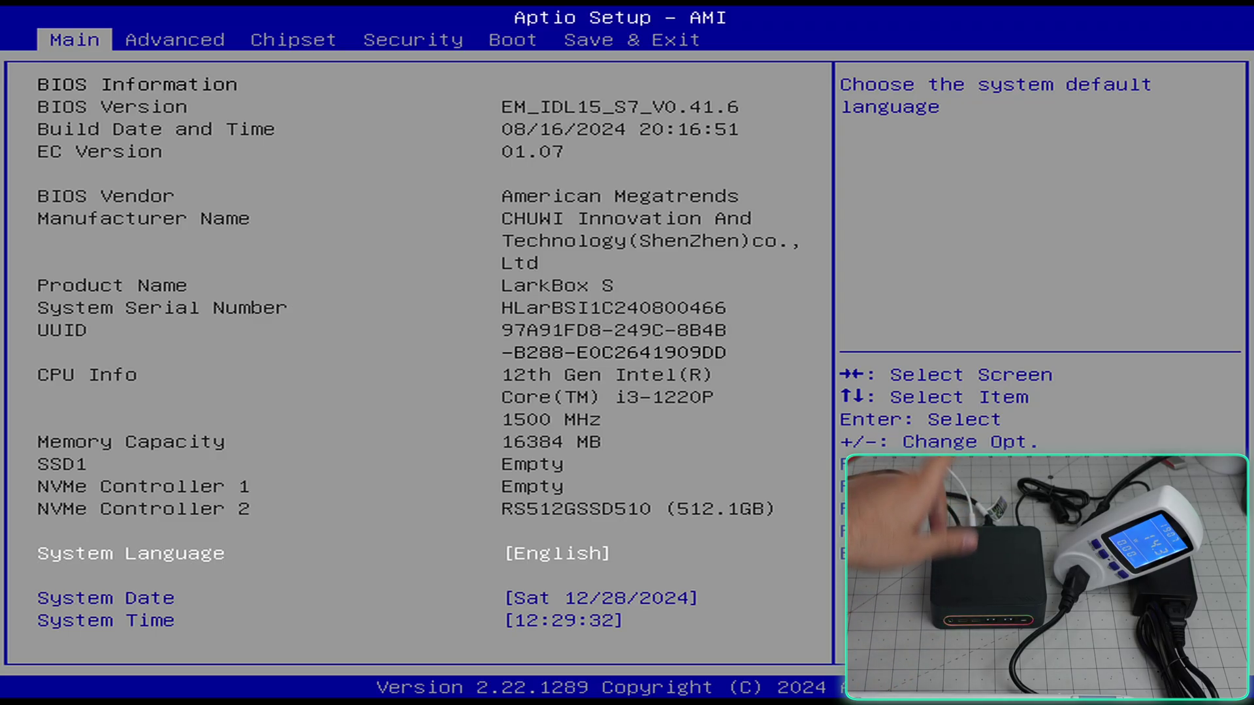
key(Down)
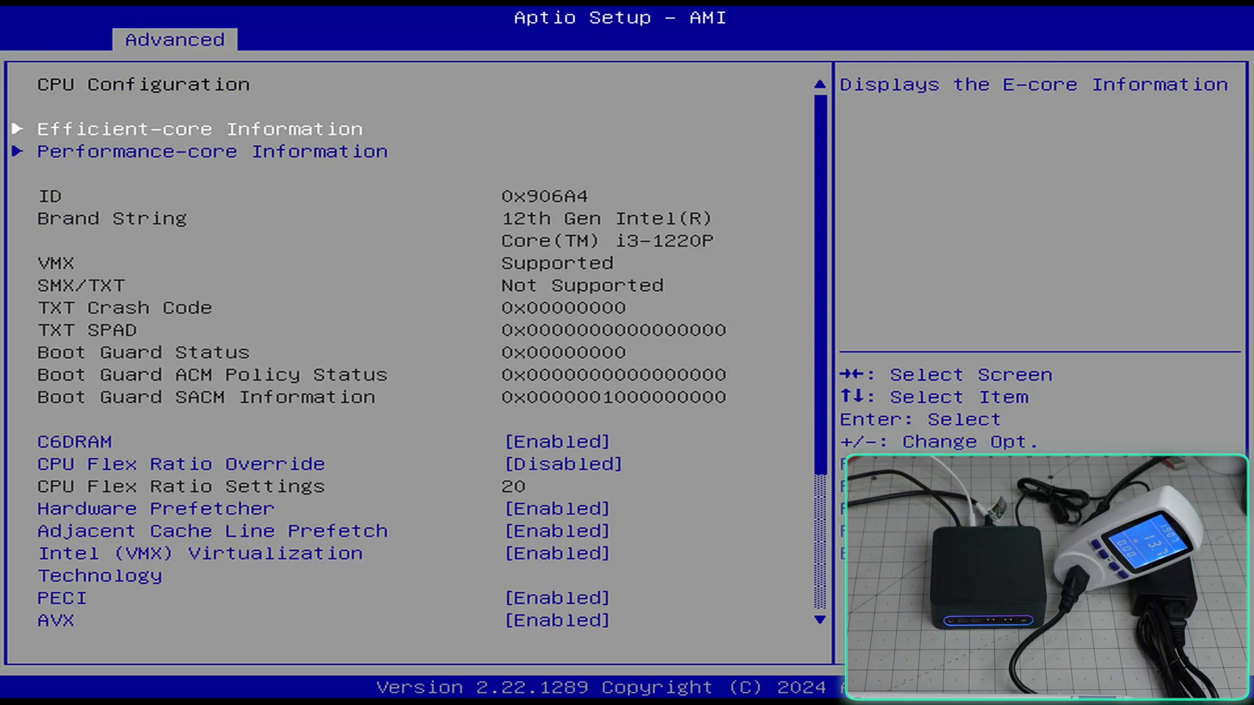
key(Return)
key(Escape)
key(Down)
key(Return)
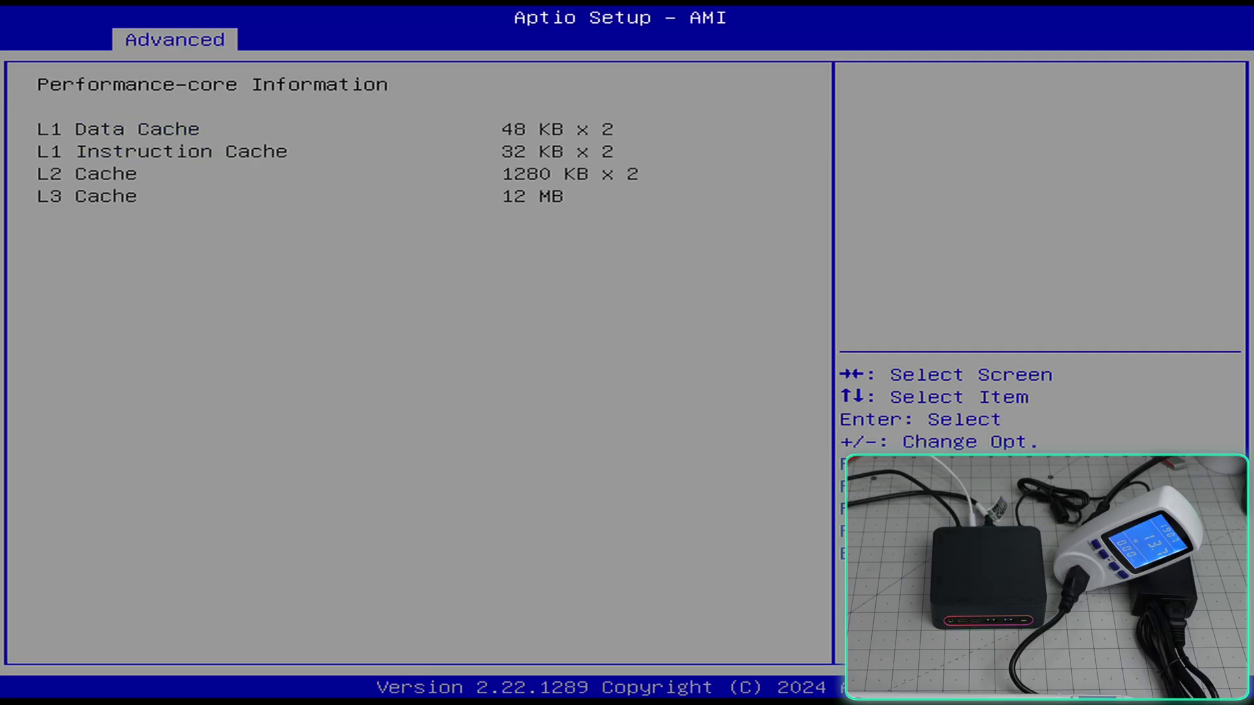
key(Escape)
key(Down)
key(Down)
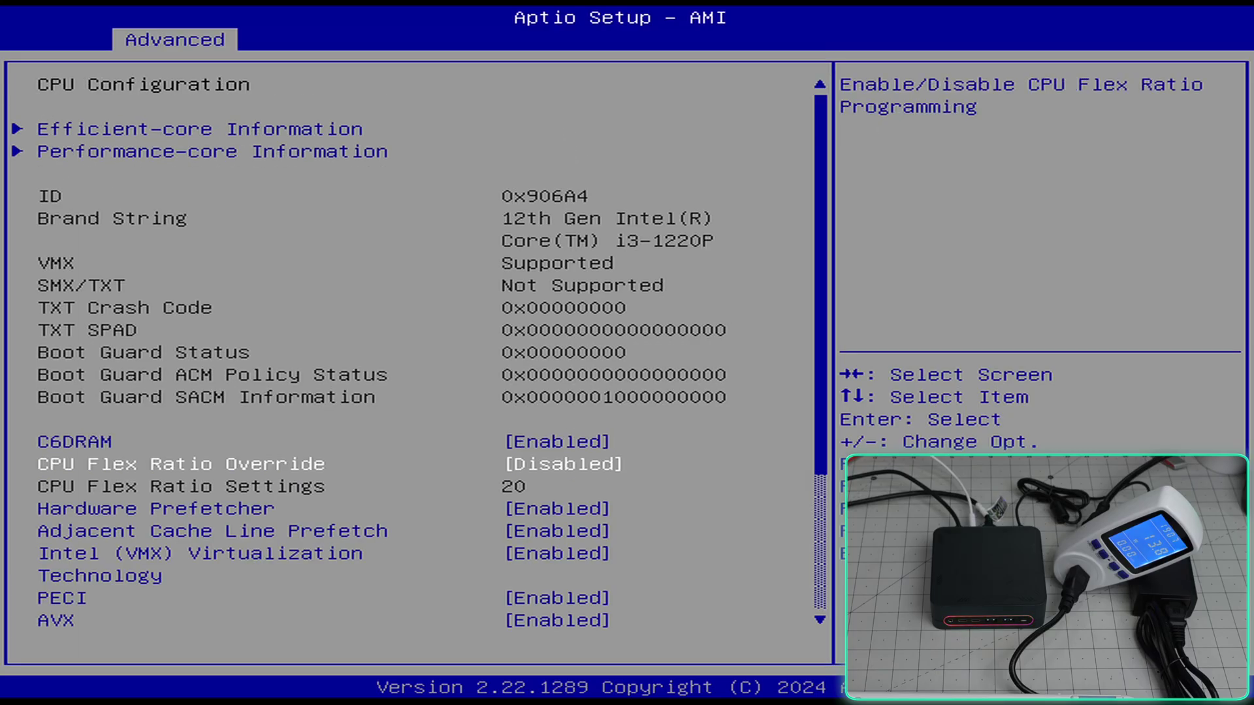
key(Down)
key(Down)
key(Down)
key(Down)
key(Down)
key(Down)
key(Down)
key(Down)
key(Down)
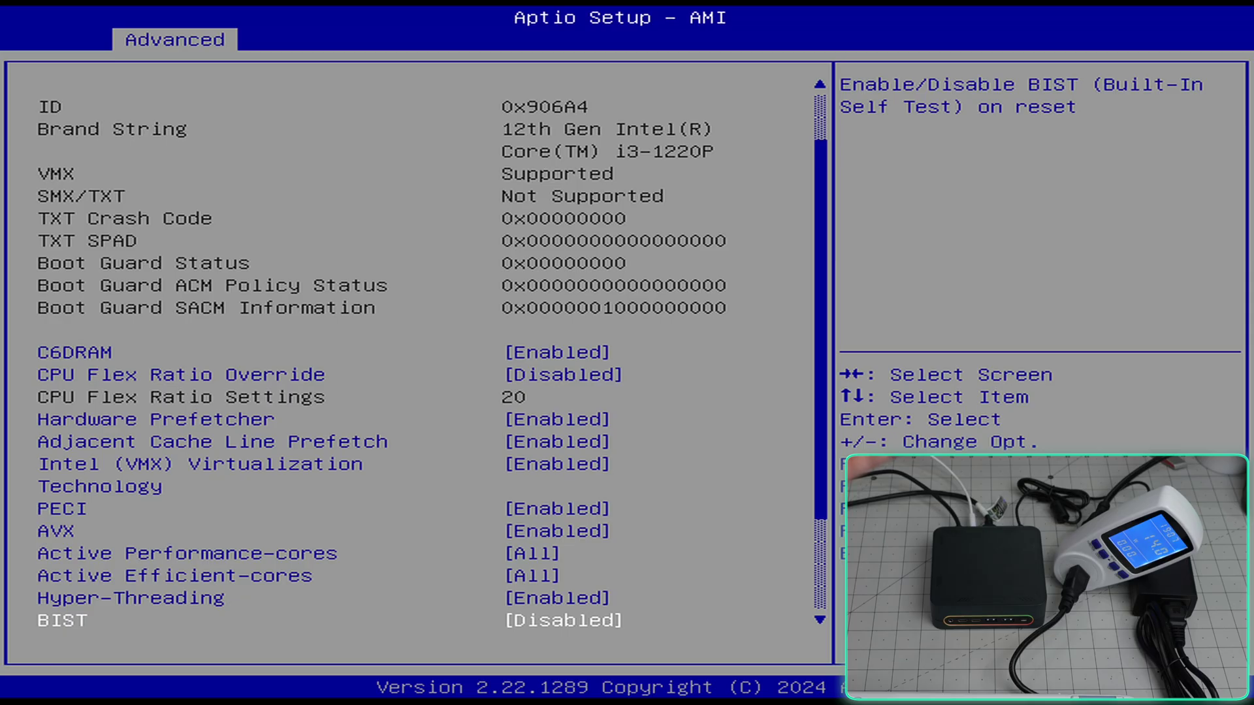
key(Down)
key(Down)
key(Down)
key(Down)
key(Down)
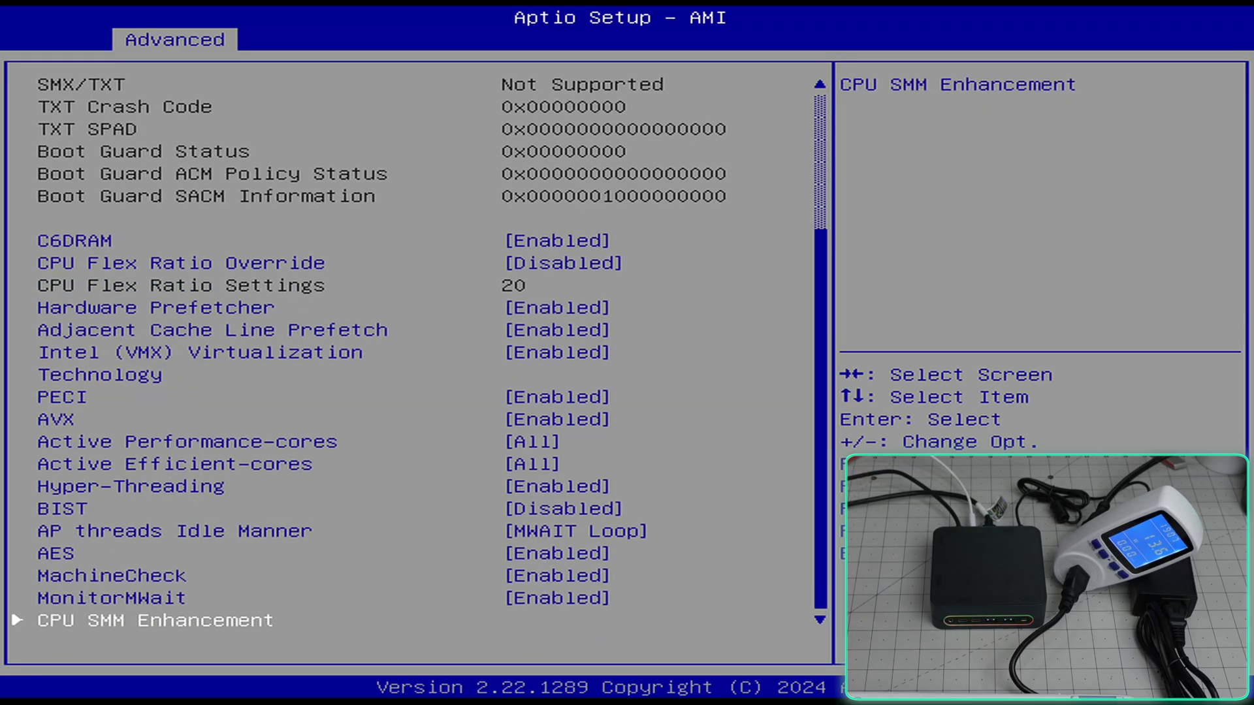
key(Up)
key(Up)
key(Home)
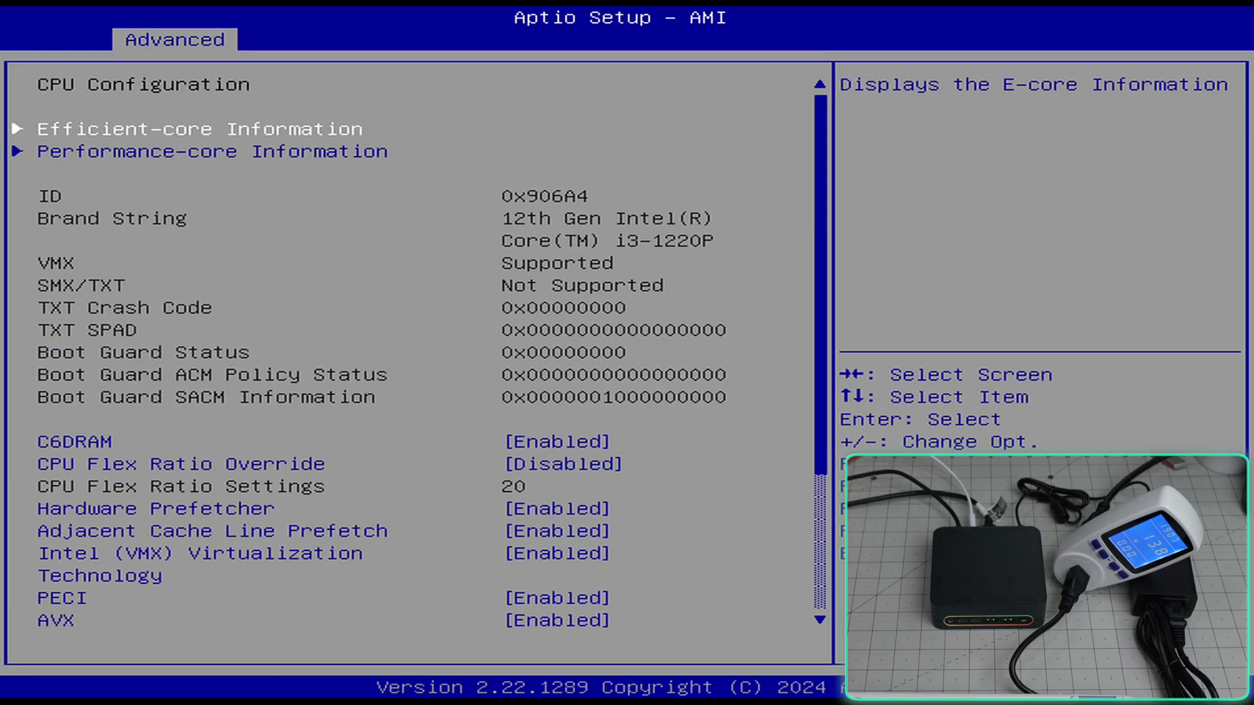
Inspect the Network Stack, Restore on AC Power Loss and RGB Light Controller settings.
key(Escape)
key(Down)
key(Return)
key(Escape)
key(Down)
key(Return)
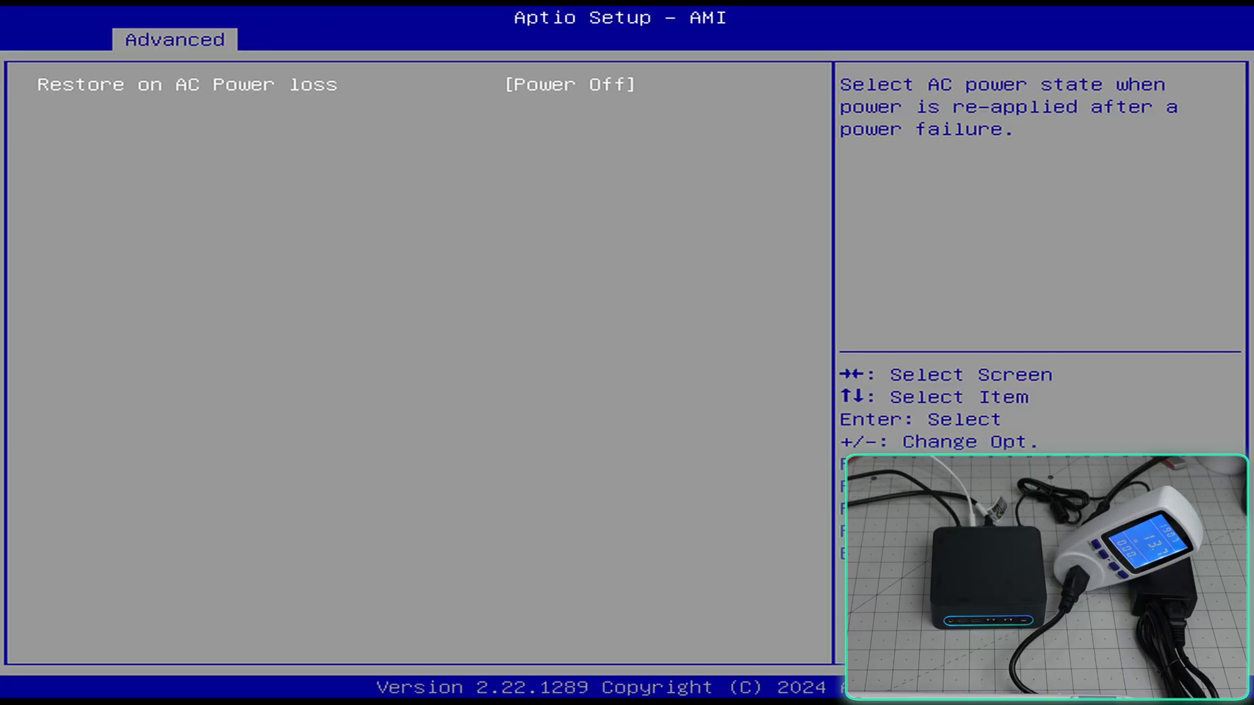
key(Escape)
key(Down)
key(Return)
Inspect the RTC Wake Settings from the Advanced page.
key(Escape)
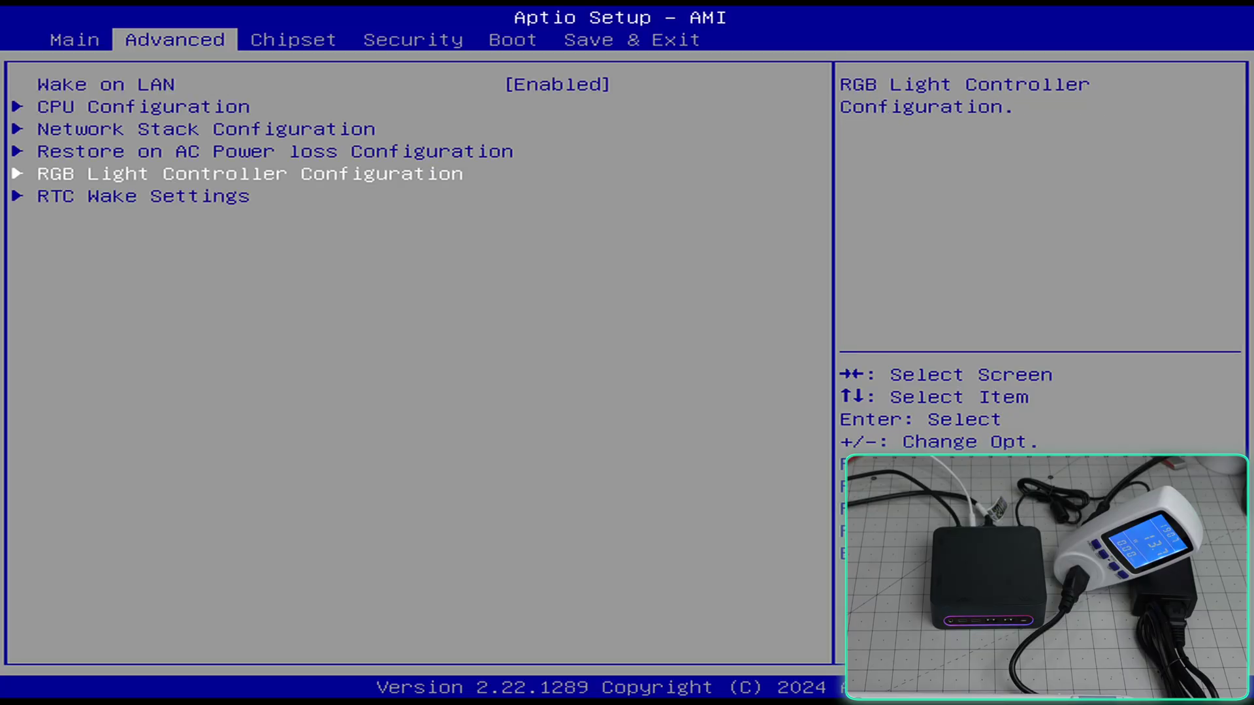
key(Down)
key(Return)
key(Escape)
Open Chipset System Agent Configuration and view PCI Express Root Port 1.
key(Right)
key(Return)
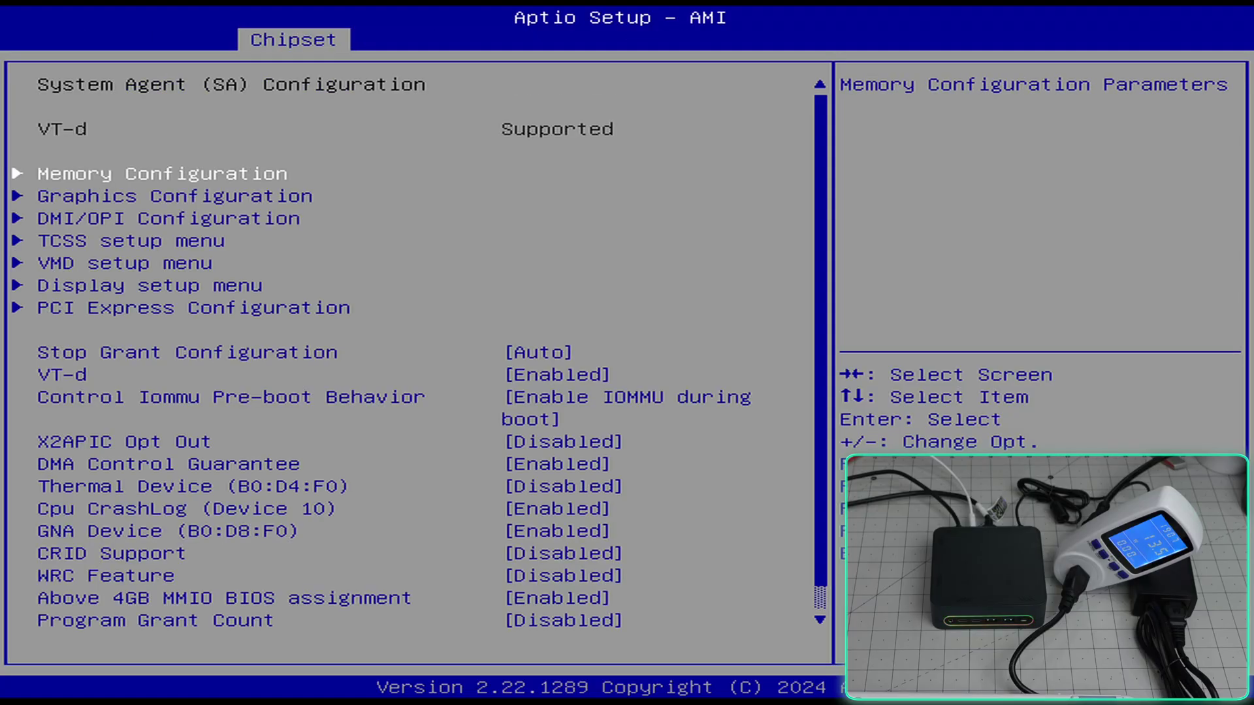
key(Down)
key(Return)
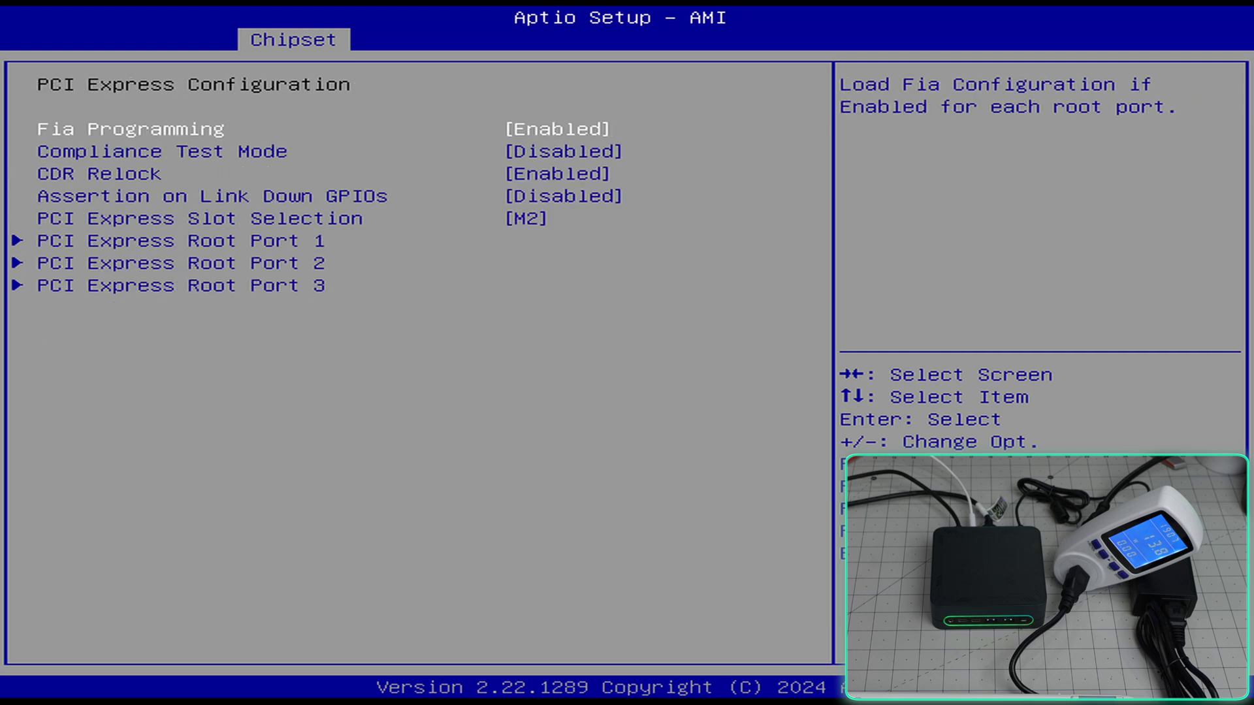
key(Down)
key(Down)
key(Down)
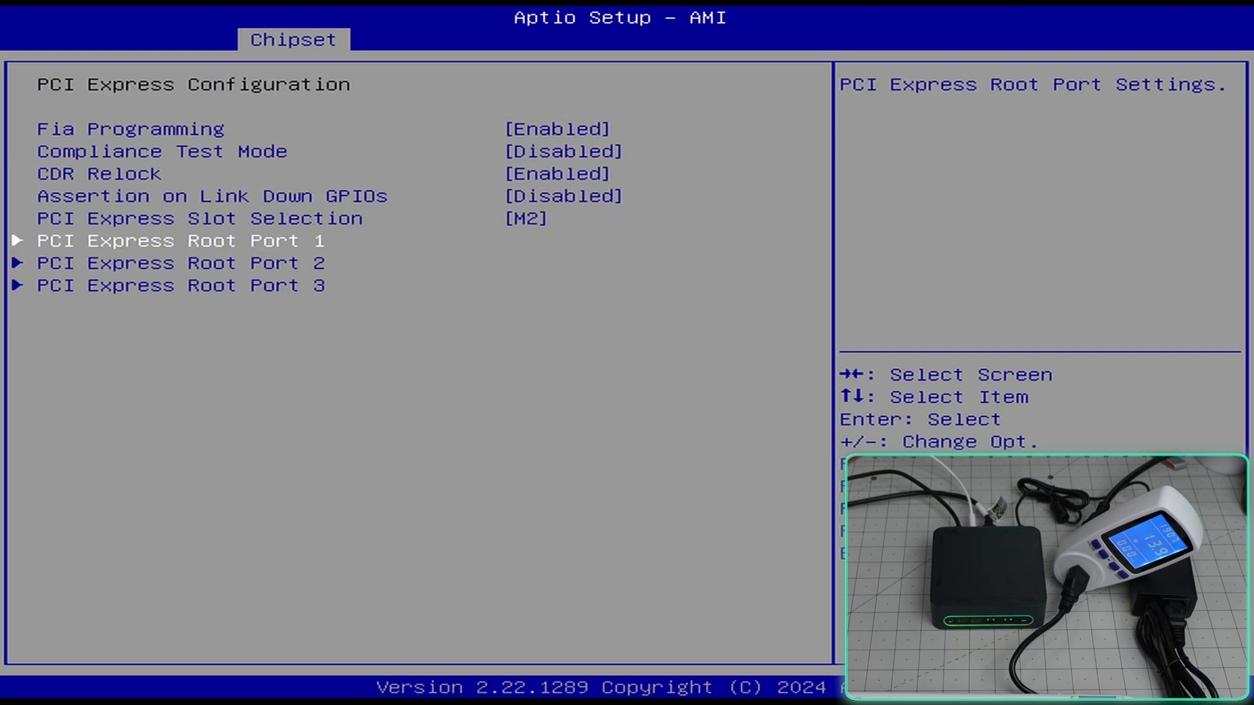
key(Escape)
Browse System Agent DMI/OPI and Graphics Configuration, then return to the Chipset overview.
key(Down)
key(Down)
key(Down)
key(Down)
key(Down)
key(Escape)
key(Up)
key(Return)
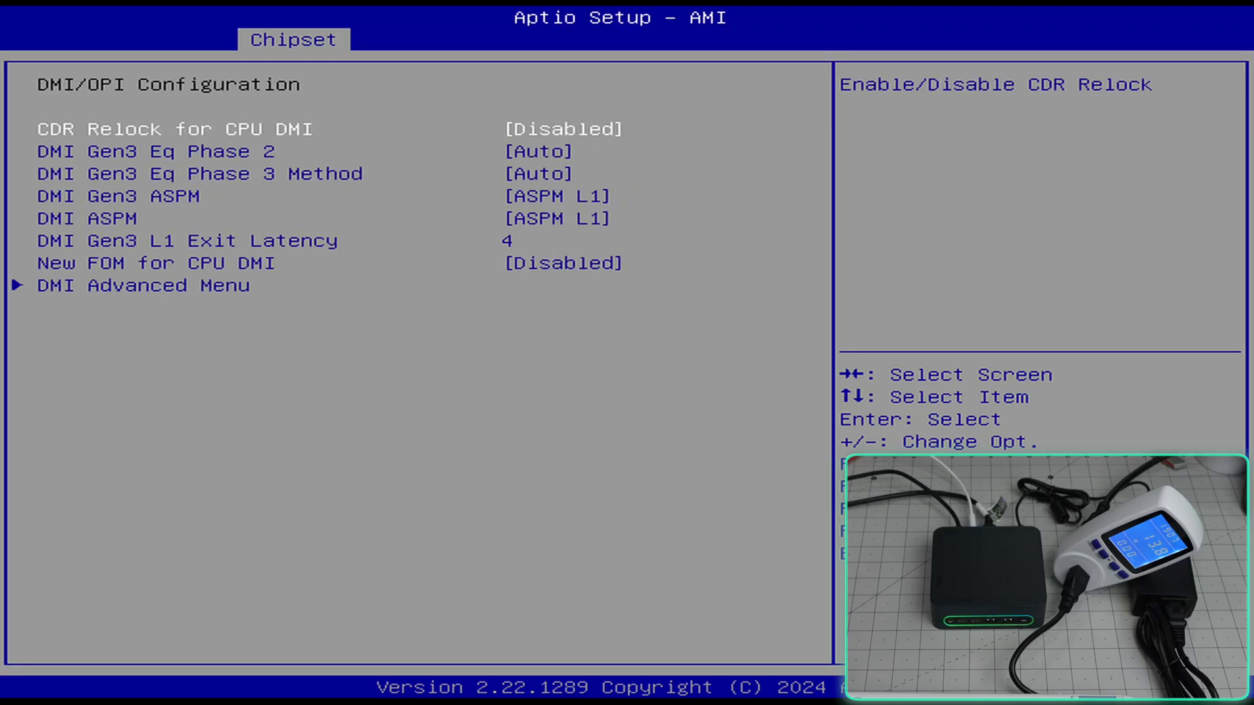
key(Escape)
key(Up)
key(Return)
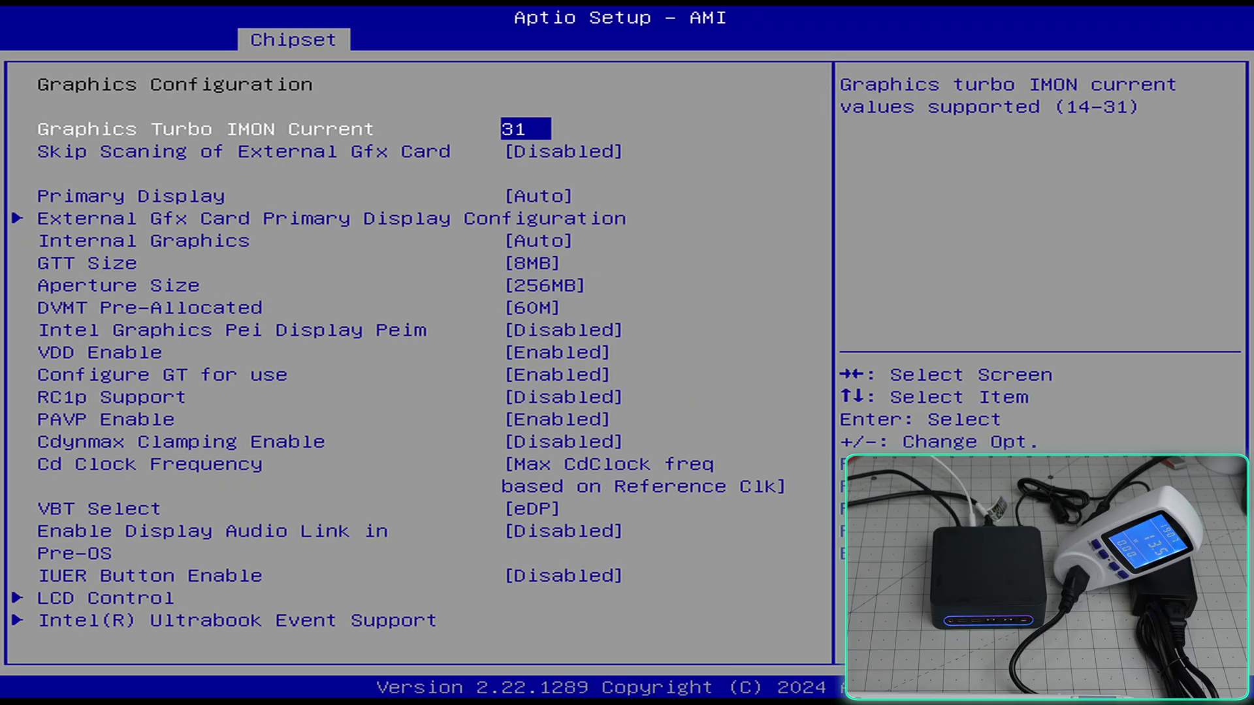
key(Escape)
key(Down)
key(Down)
key(Return)
key(Escape)
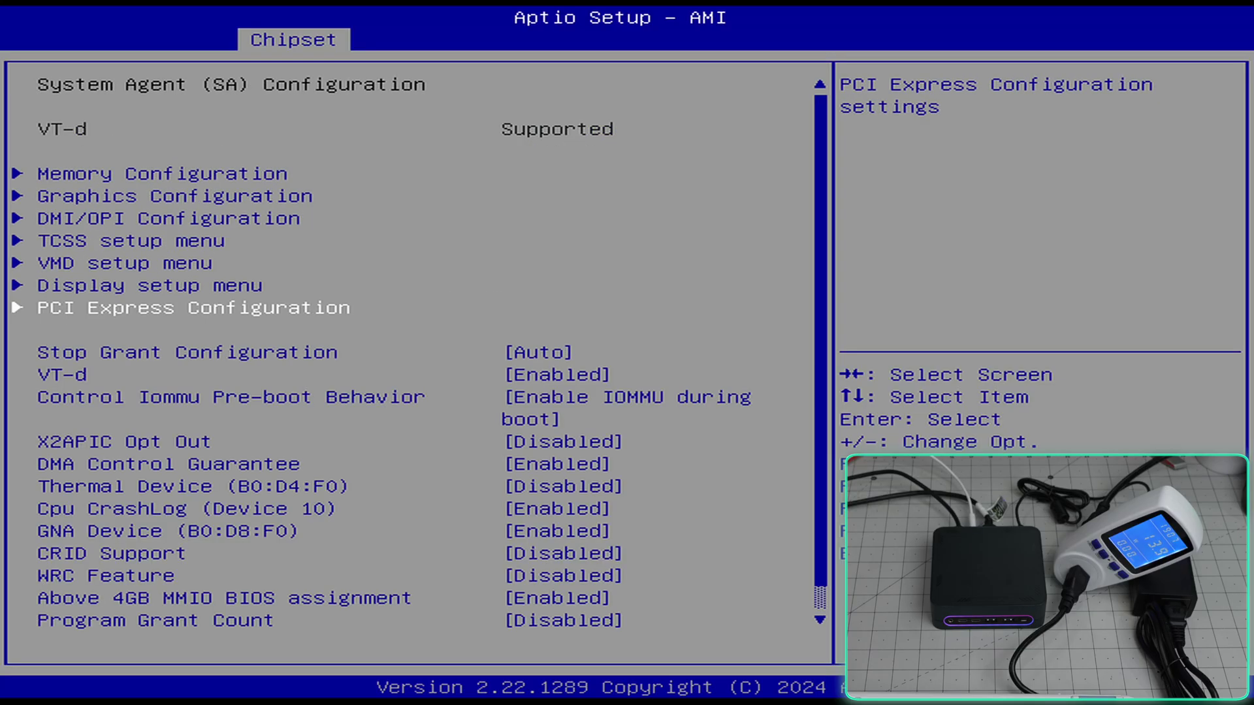
In PCH-IO PCI Express settings, view the DMI Link ASPM Control choices without changing them.
key(Escape)
key(Down)
key(Return)
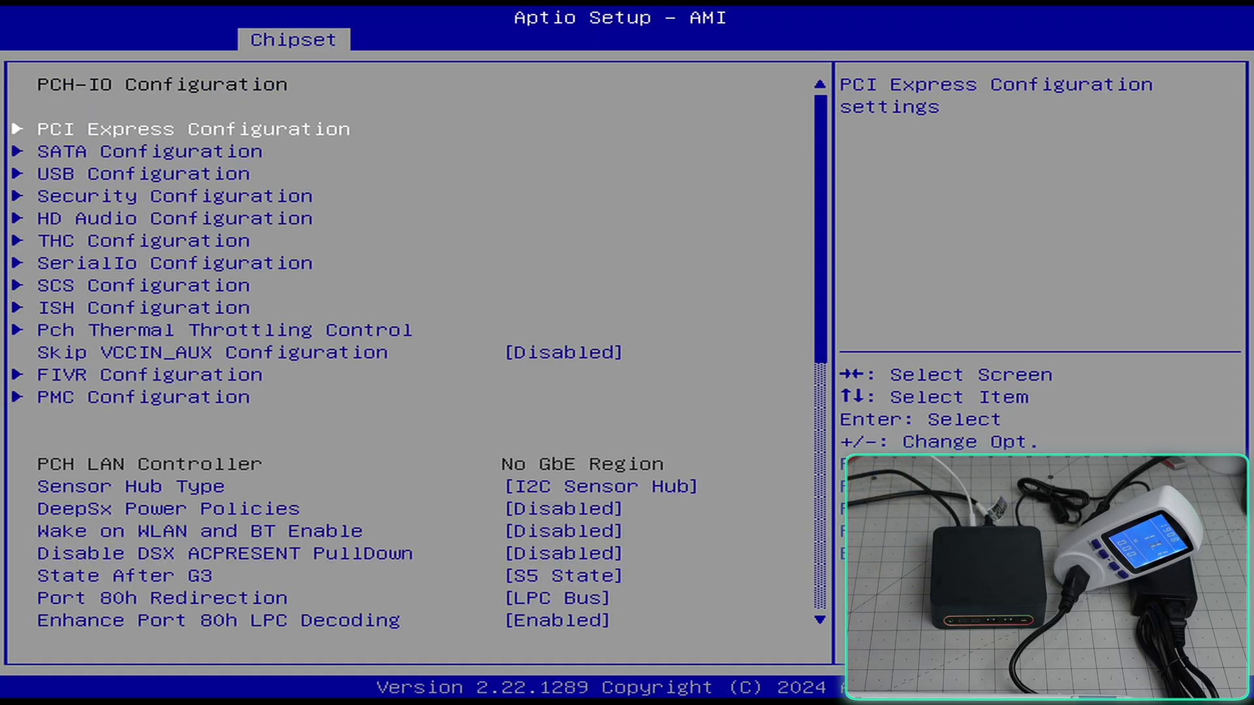
key(Up)
key(Return)
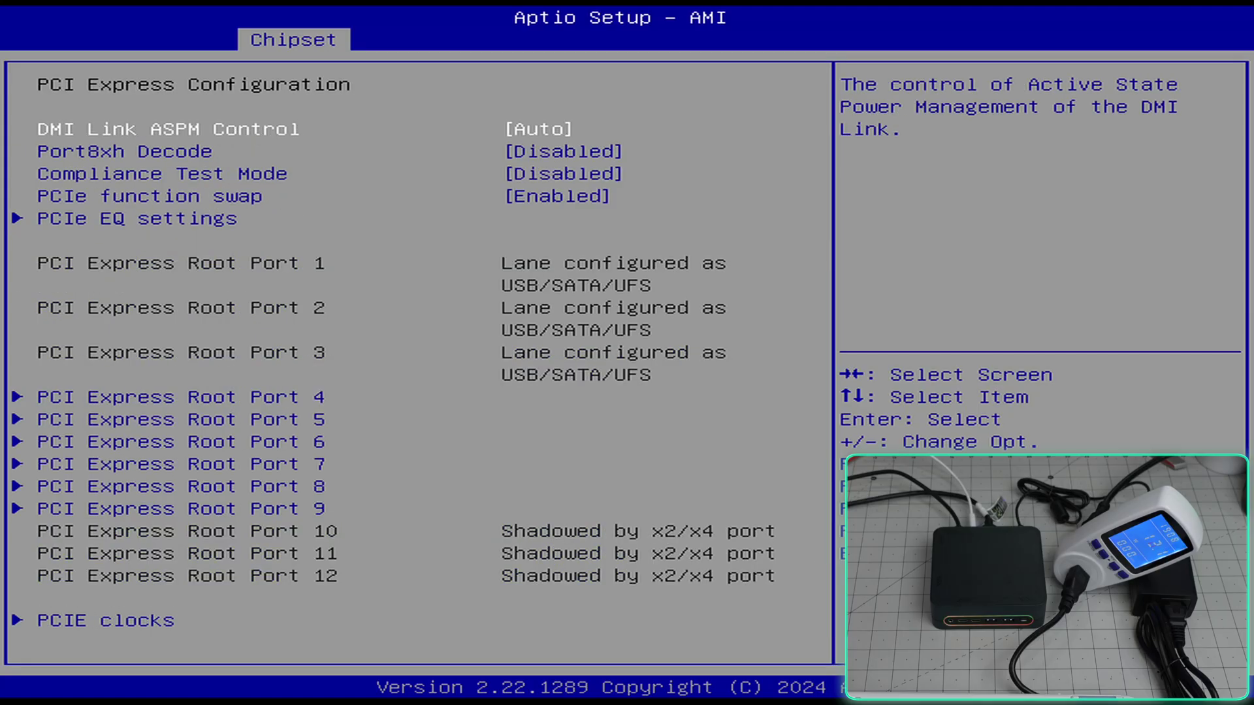
key(Down)
key(Down)
key(Down)
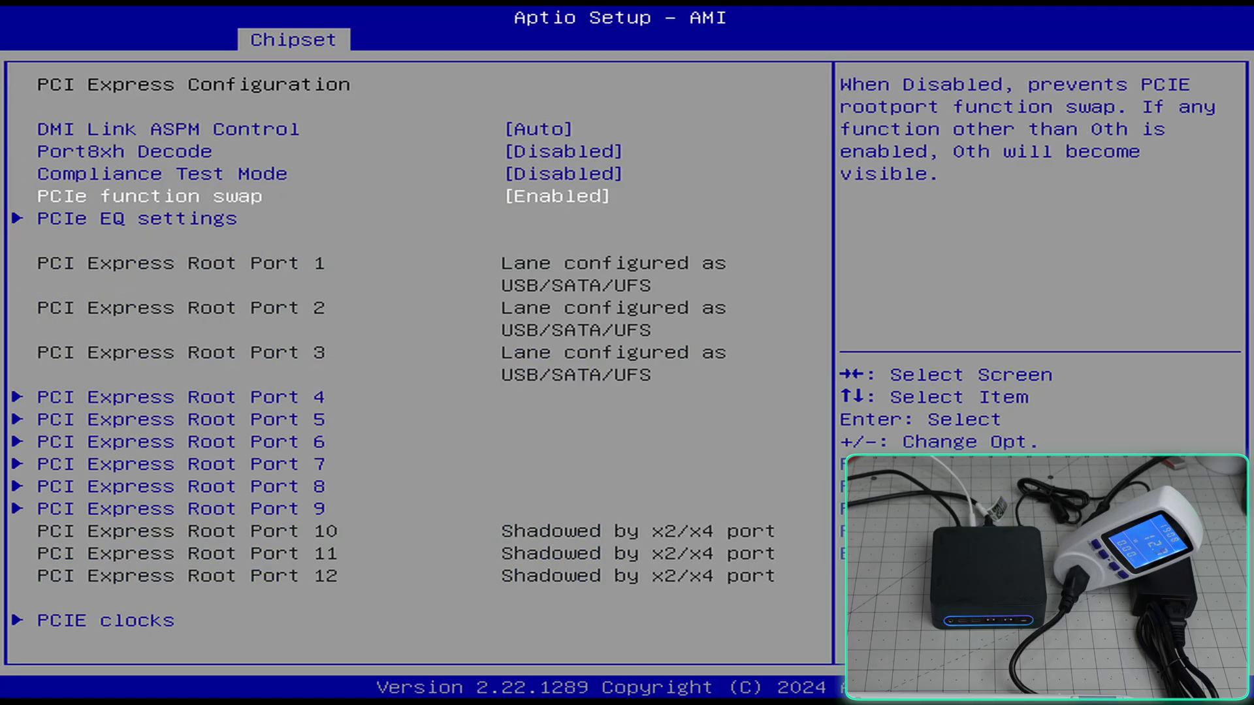
key(Up)
key(Up)
key(Up)
key(Return)
key(Escape)
key(Down)
key(Down)
key(Down)
key(Down)
Check the Root Port 4, USB and HD Audio settings, then leave PCH-IO for the Boot tab.
key(Return)
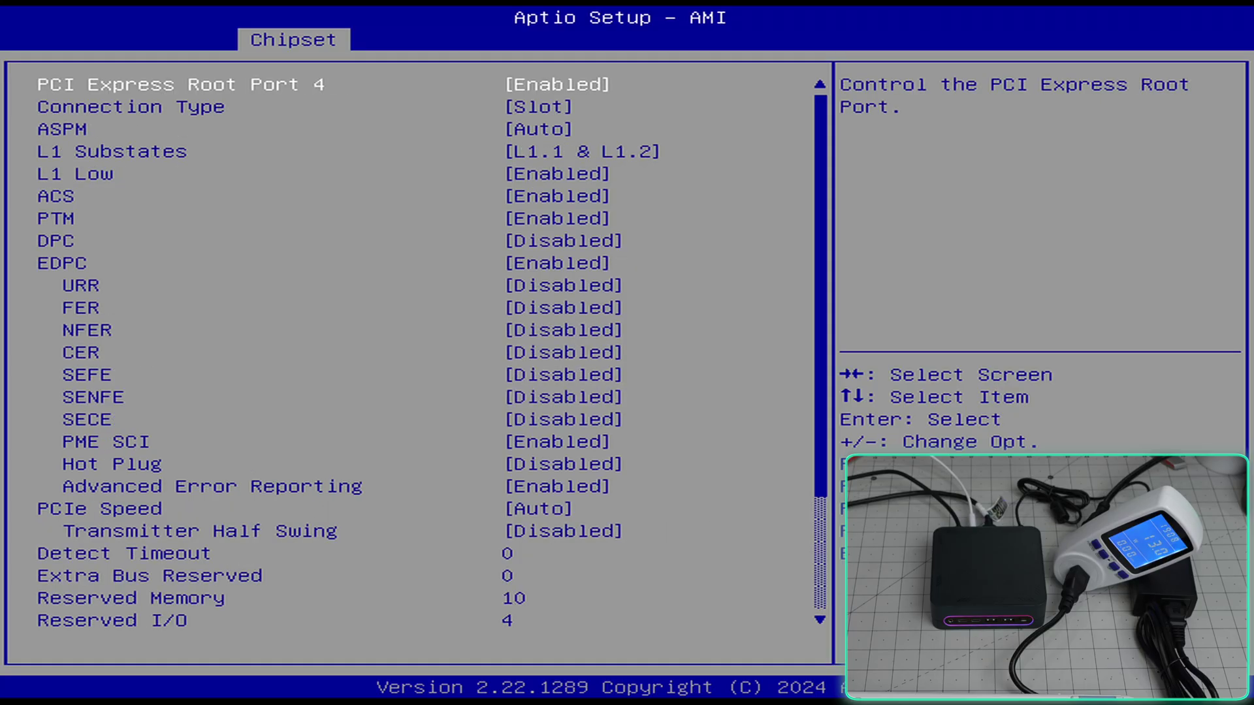
key(Escape)
key(Escape)
key(Down)
key(Down)
key(Return)
key(Escape)
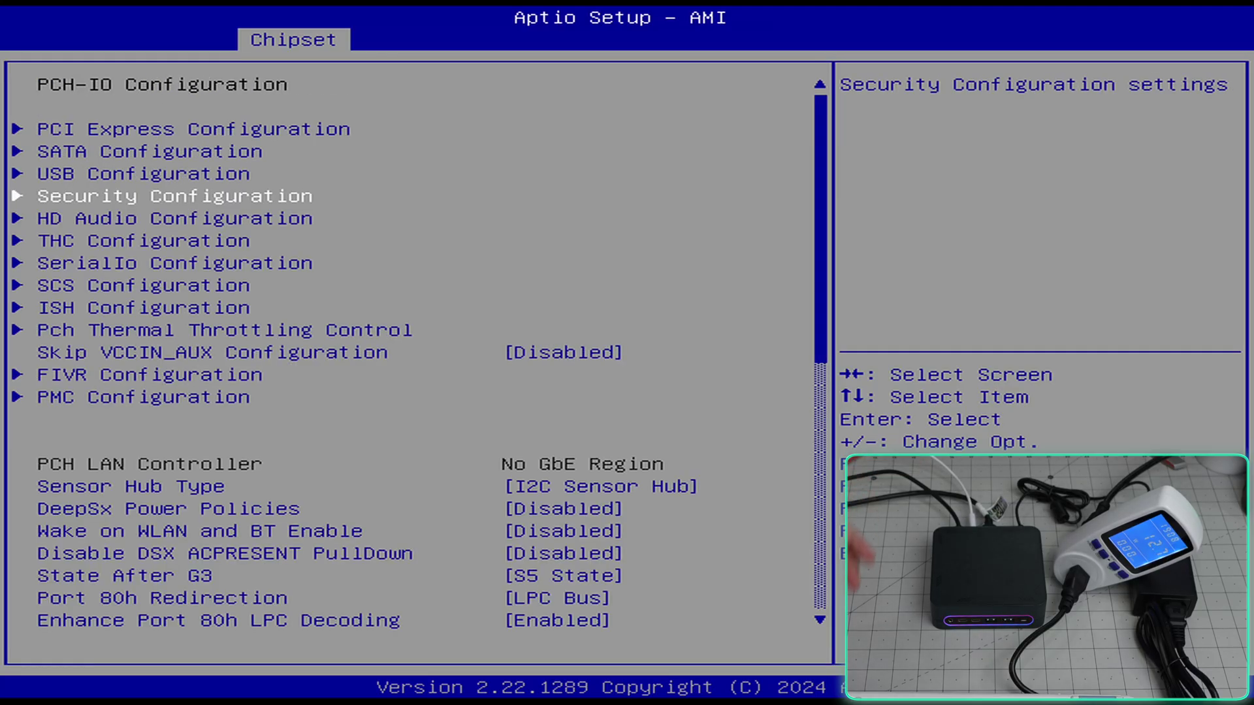
key(Down)
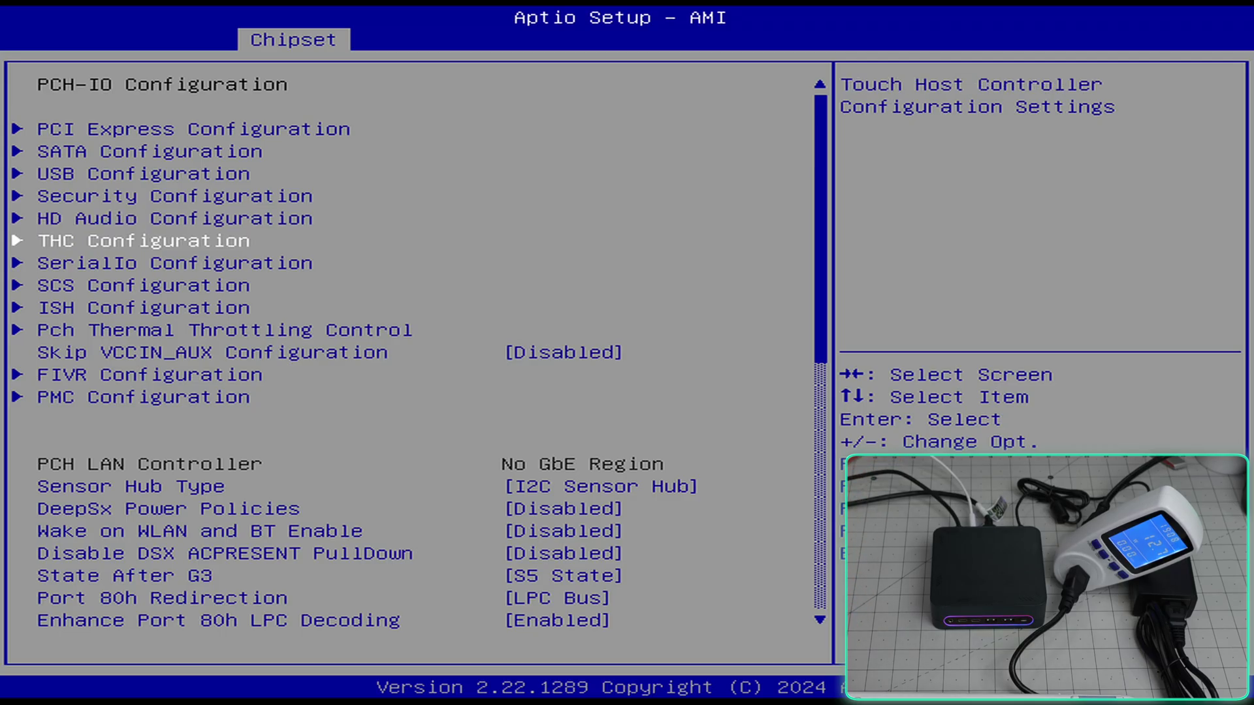
key(Escape)
key(Right)
key(Right)
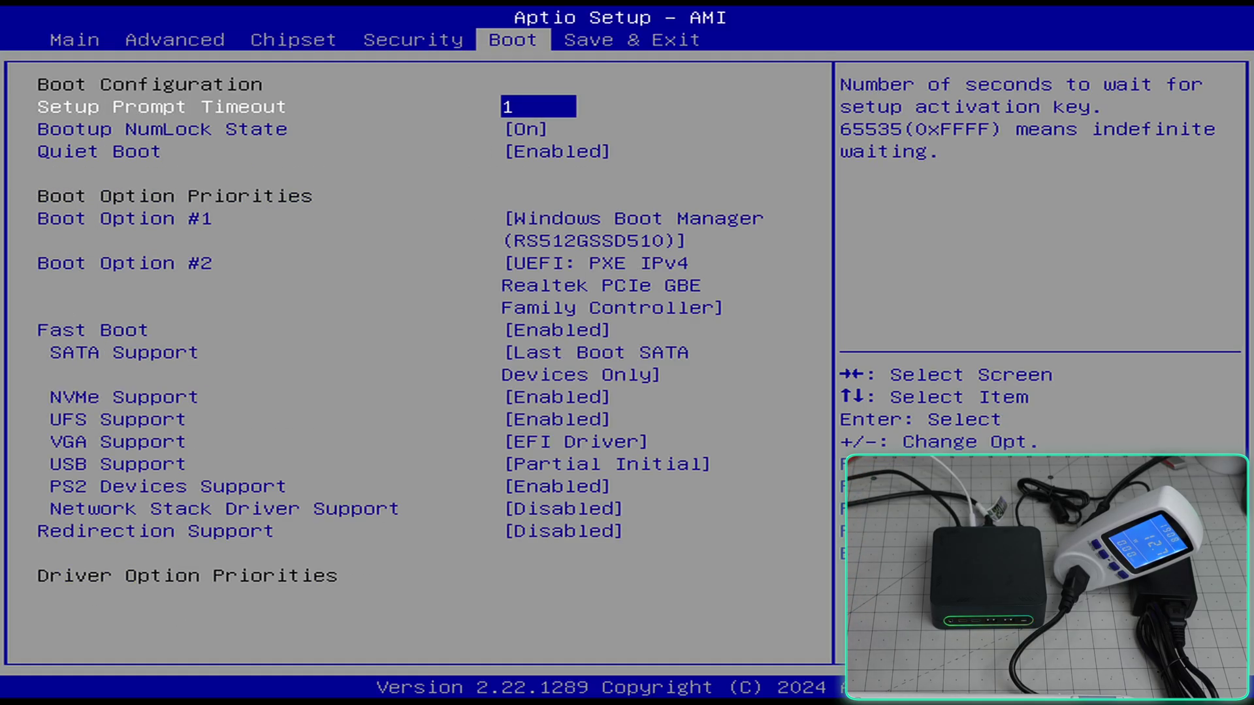
Scroll the Boot tab down to NVMe Support, then flip back through Security to Main.
key(Down)
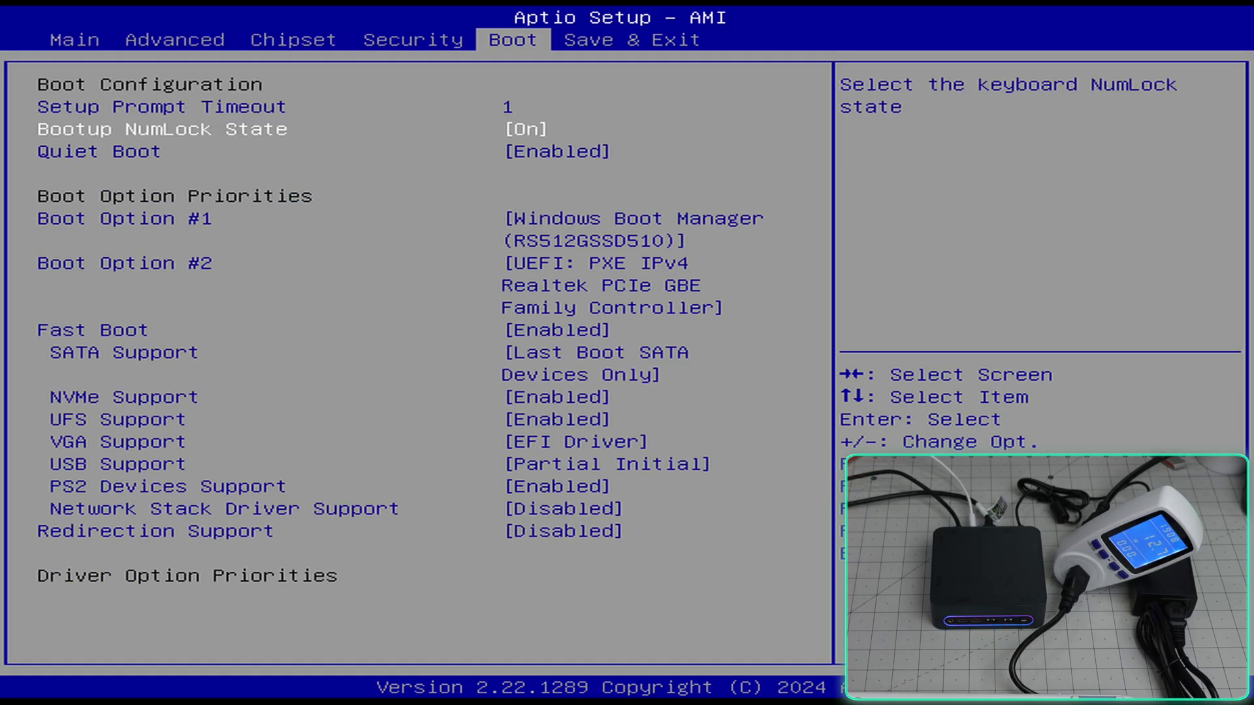
key(Down)
key(Down)
key(Down)
key(Down)
key(Down)
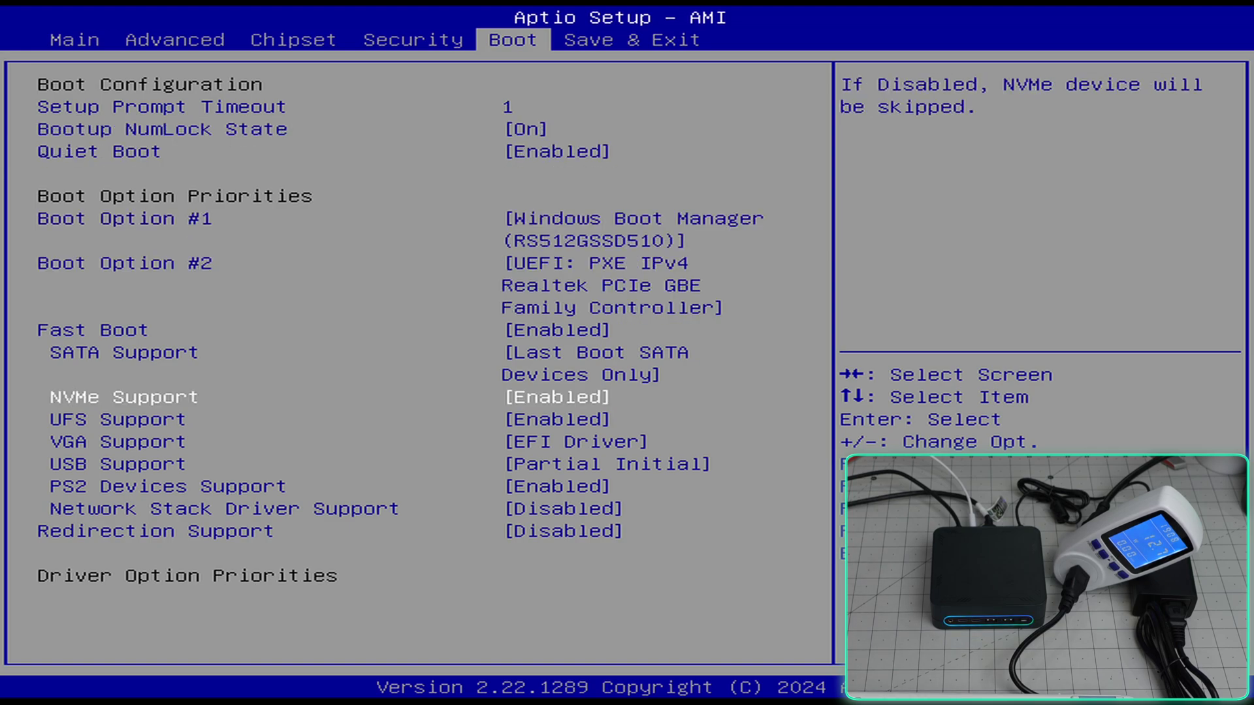
key(Left)
key(Left)
key(Left)
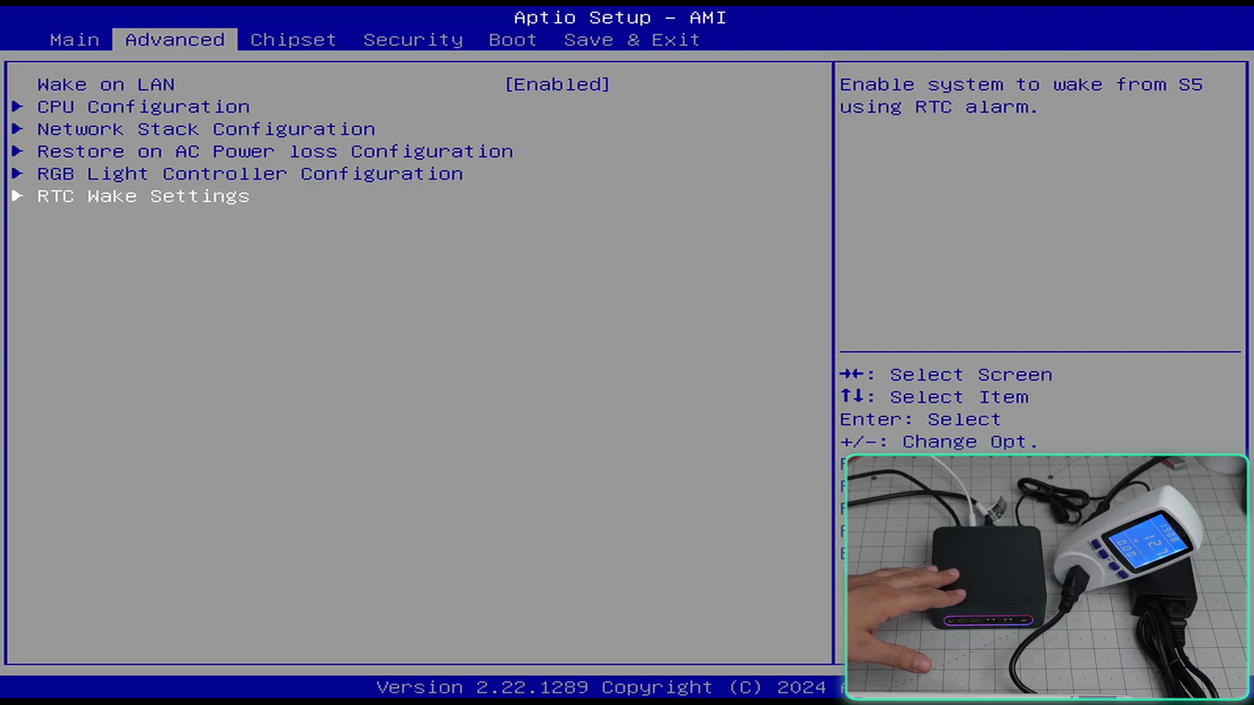
key(Left)
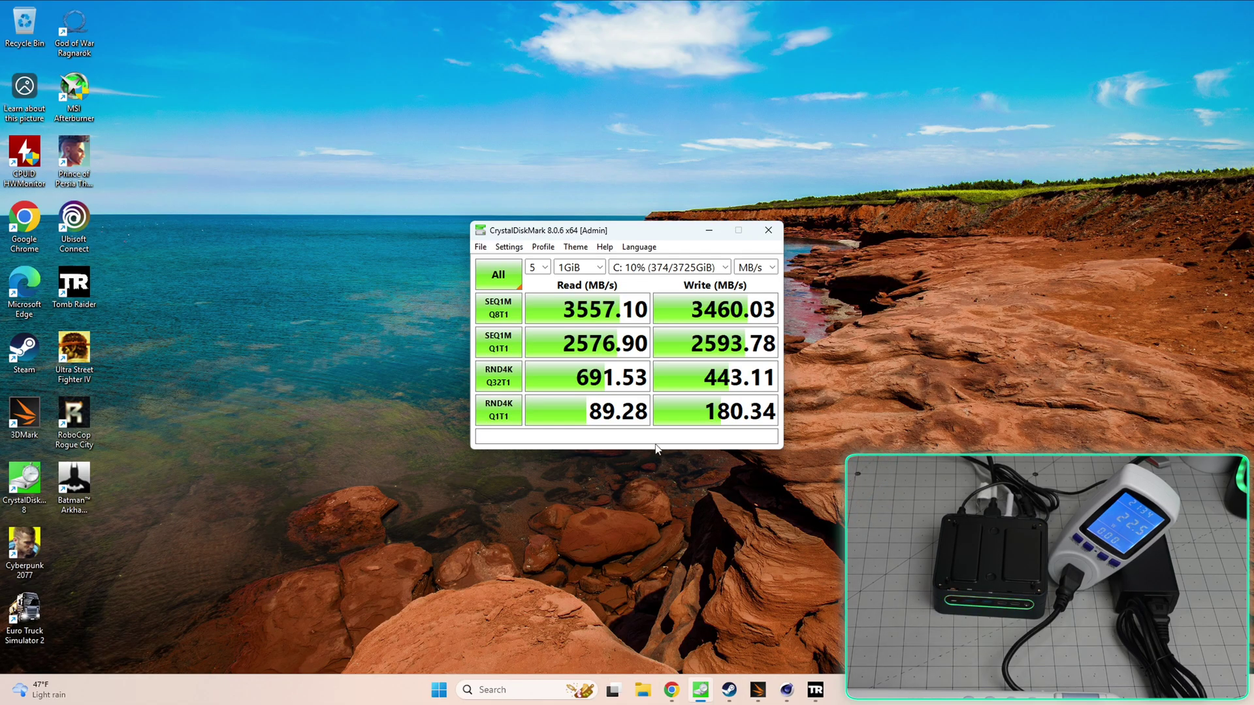
Minimize the CrystalDiskMark and 3DMark results windows and restore the paused Tomb Raider game.
click(709, 232)
click(757, 690)
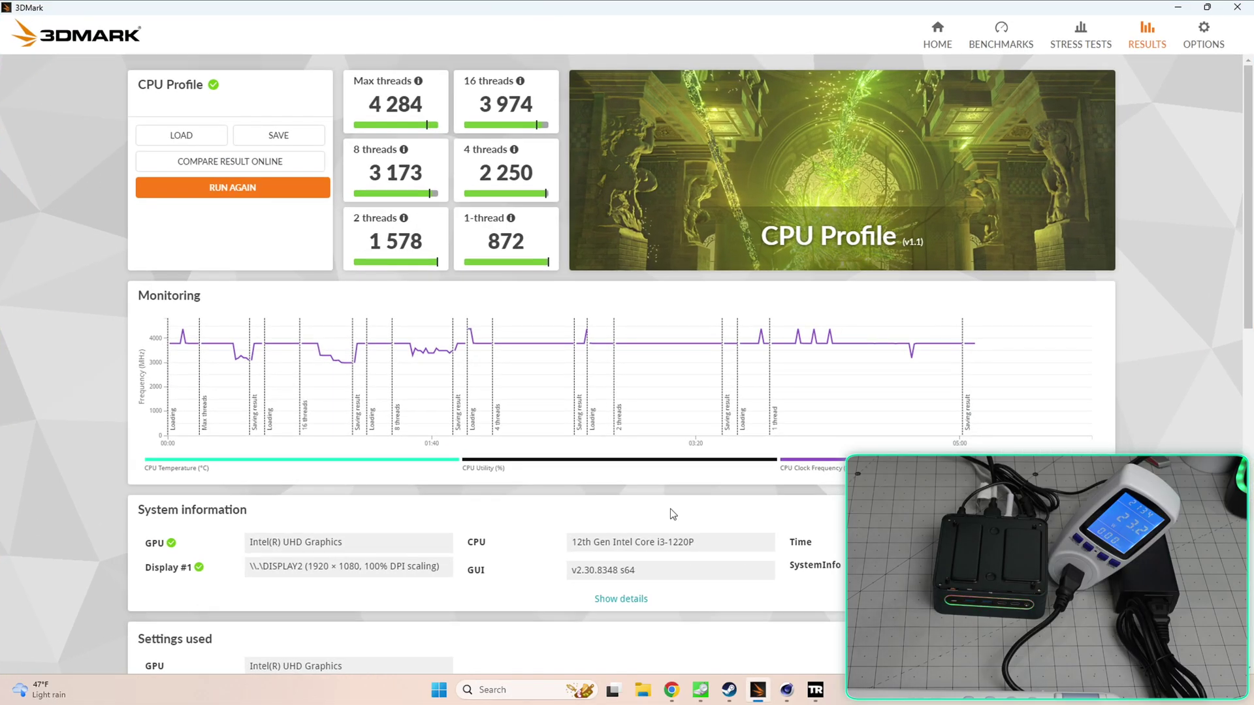
click(1178, 7)
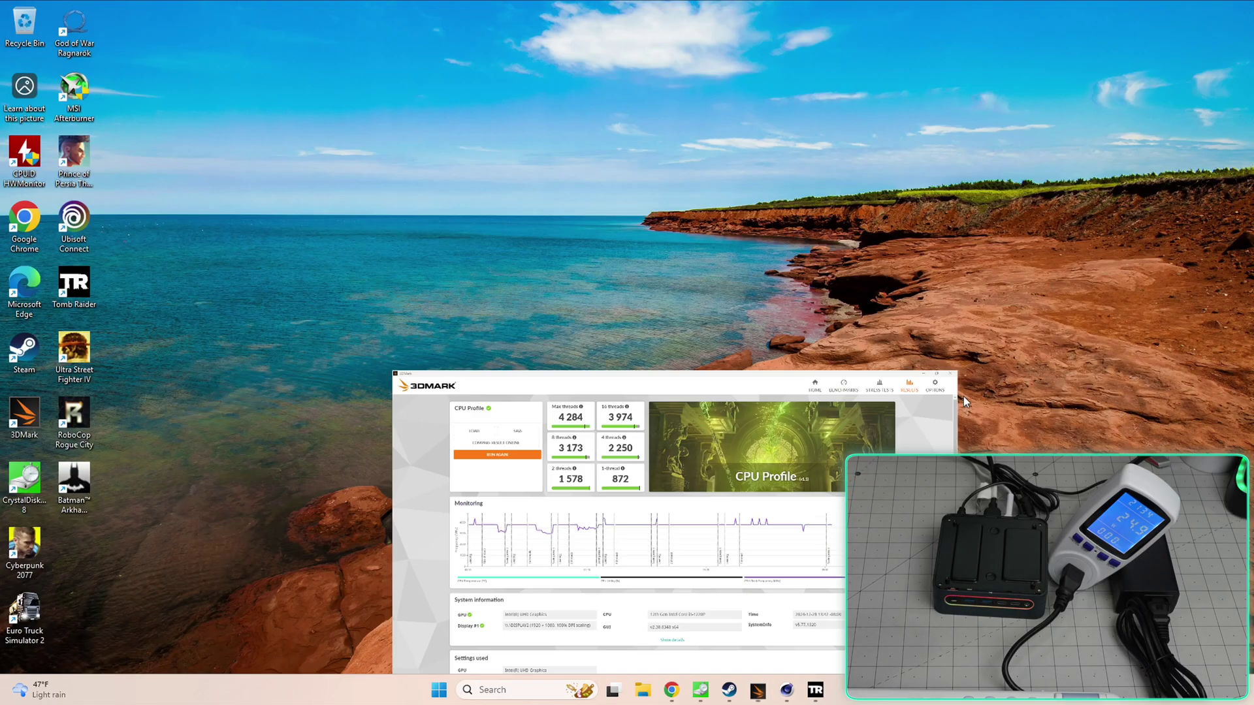
click(786, 689)
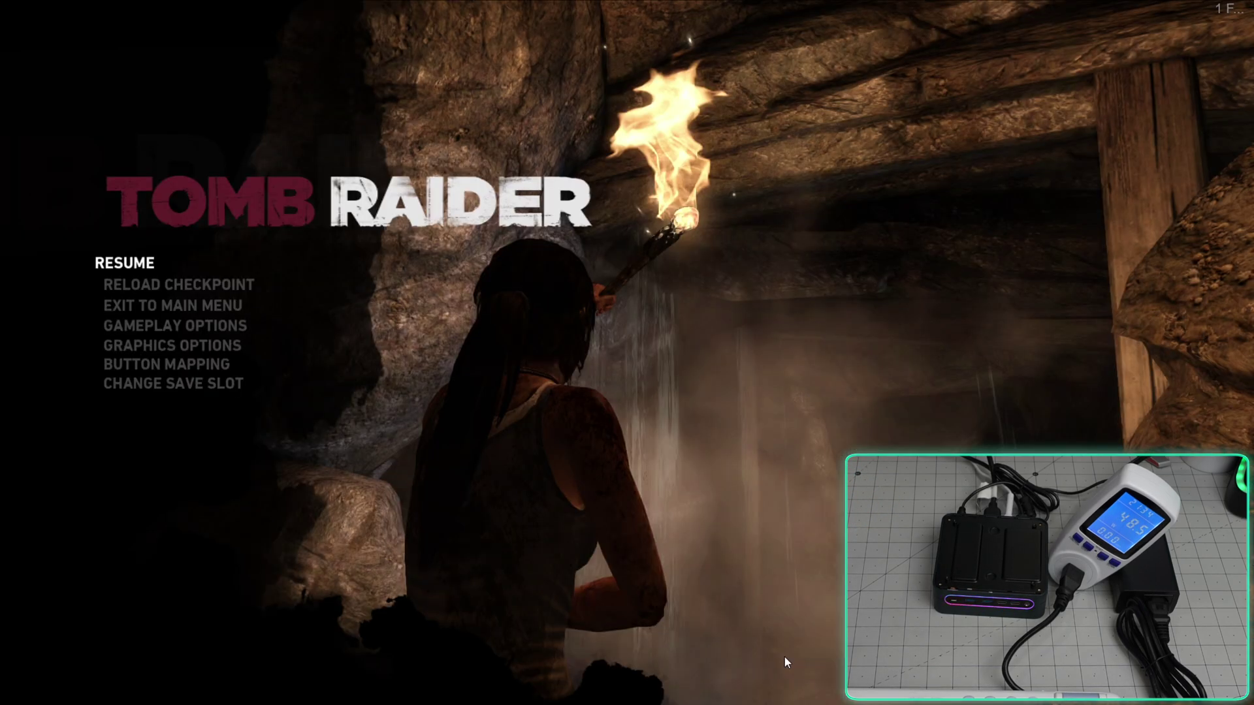
Resume the game and walk Lara forward through the cave toward the lantern-lit tunnel.
key(Escape)
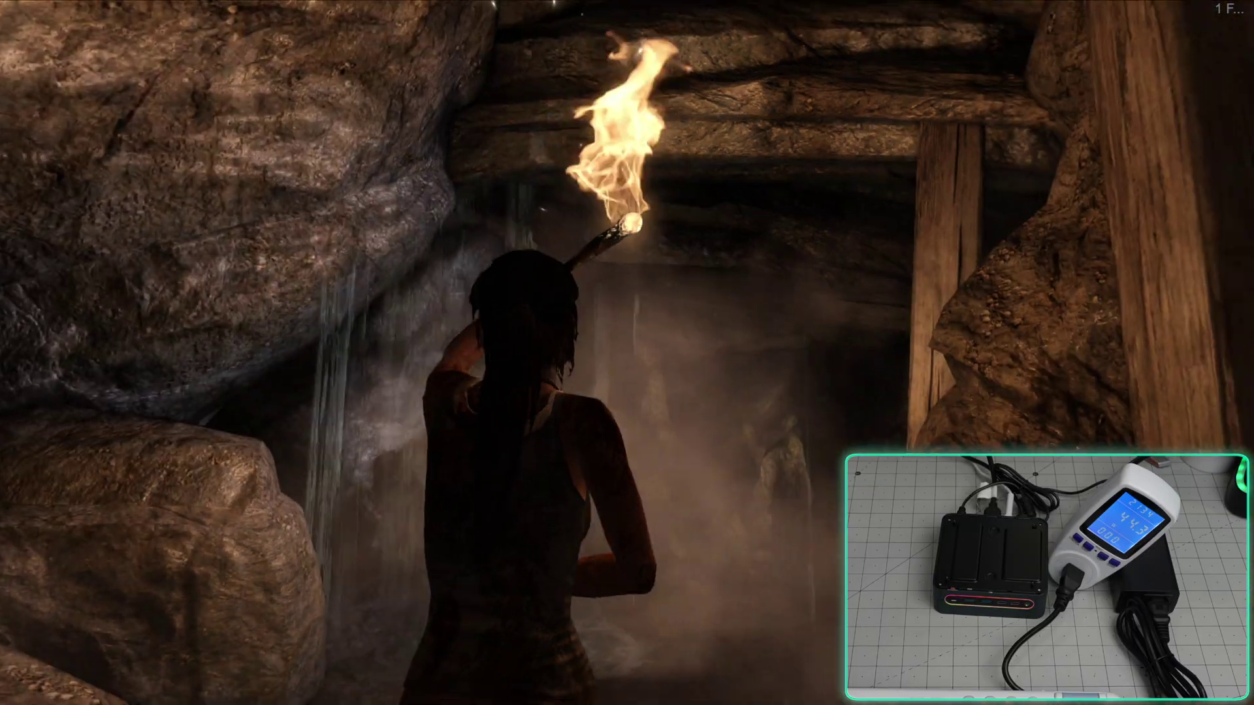
key(w)
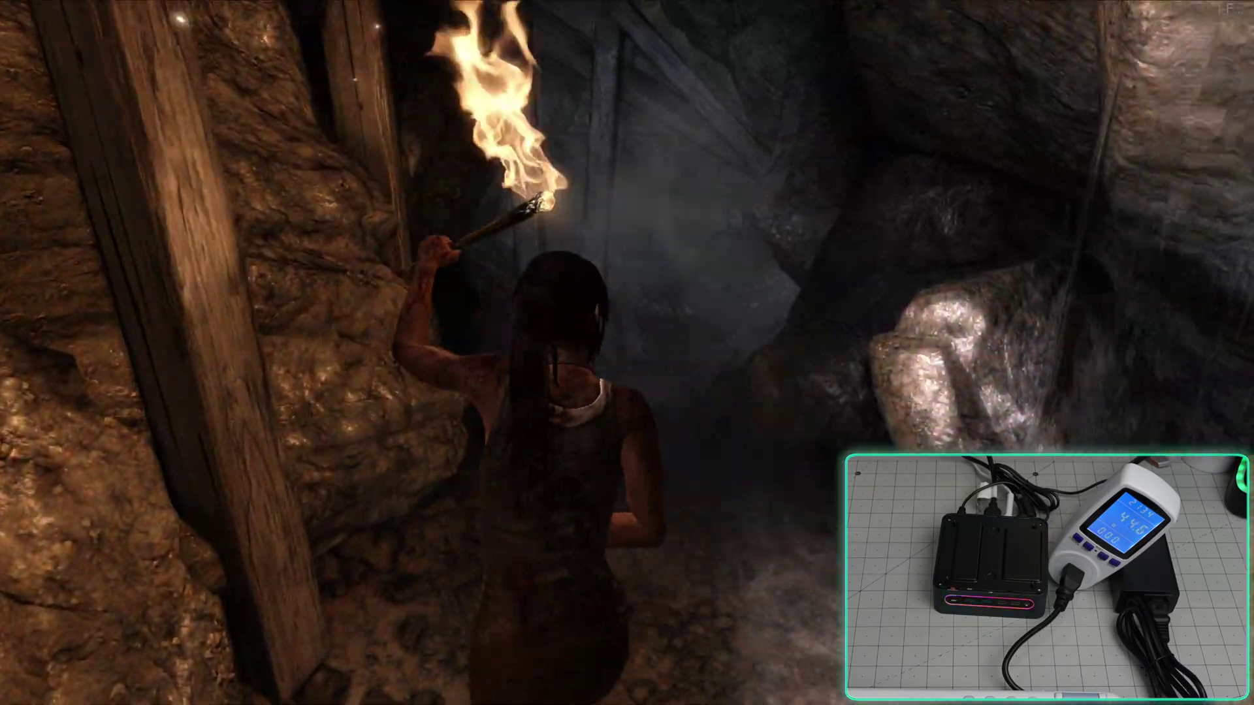
key(w)
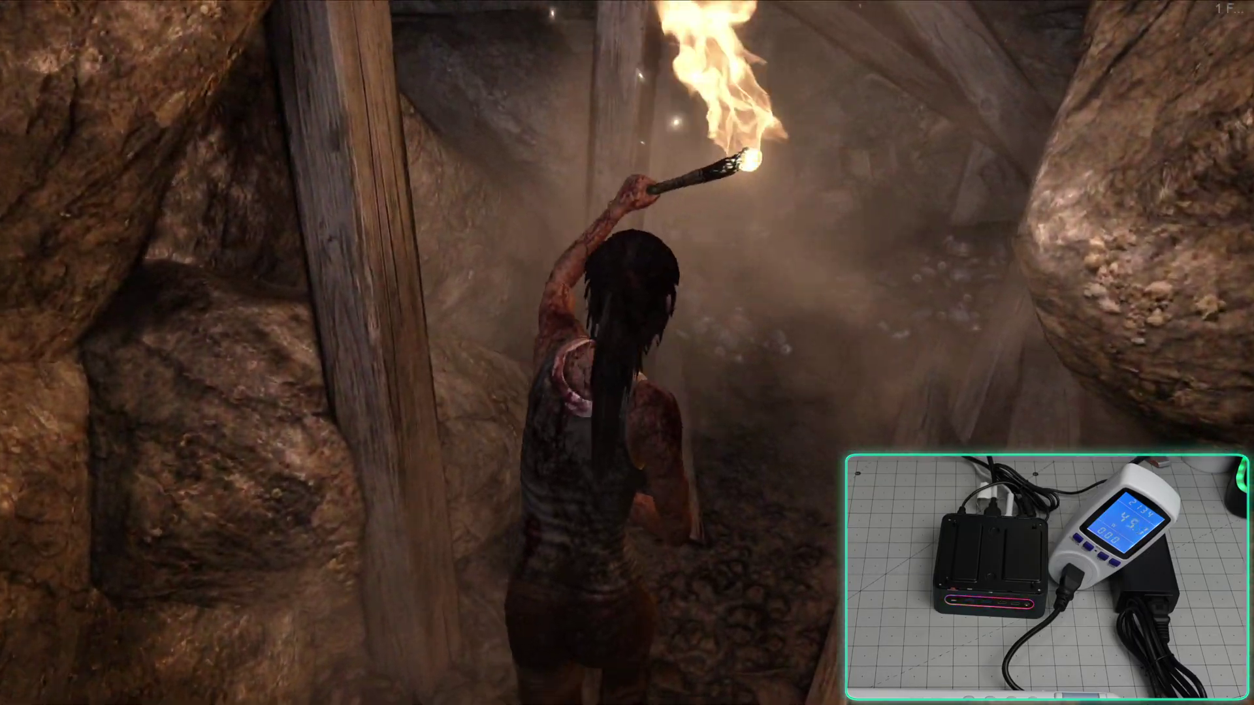
key(w)
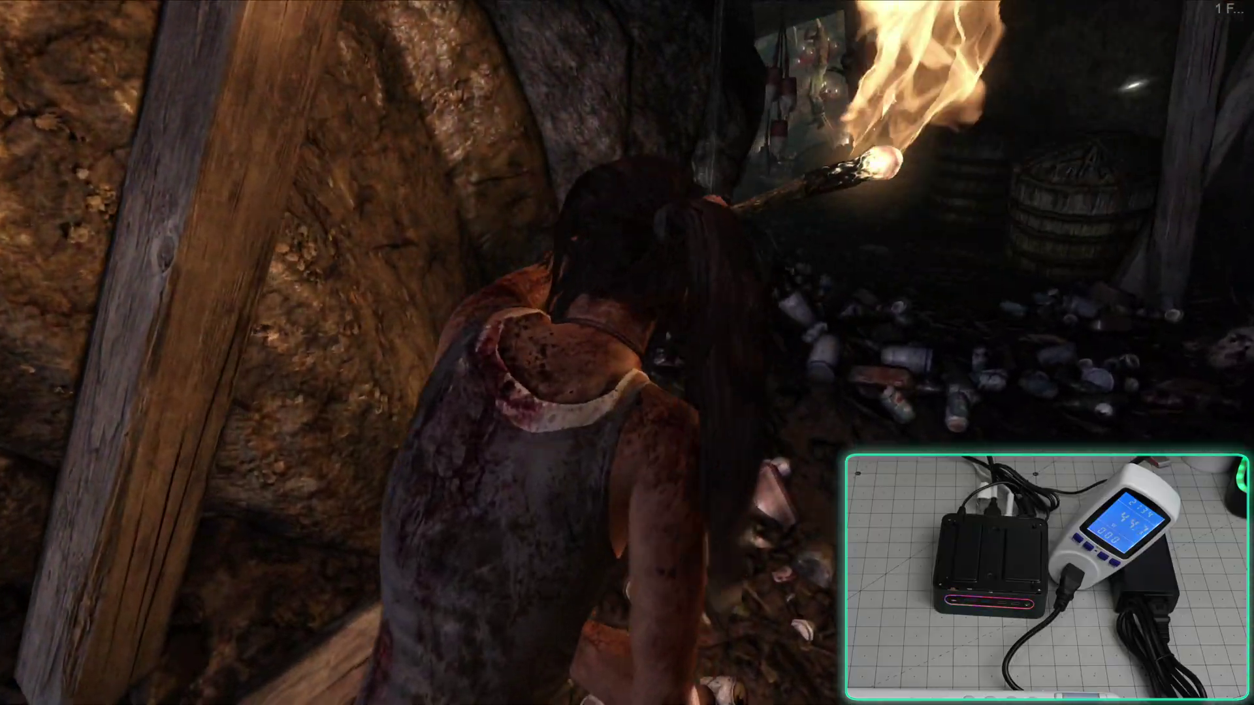
key(w)
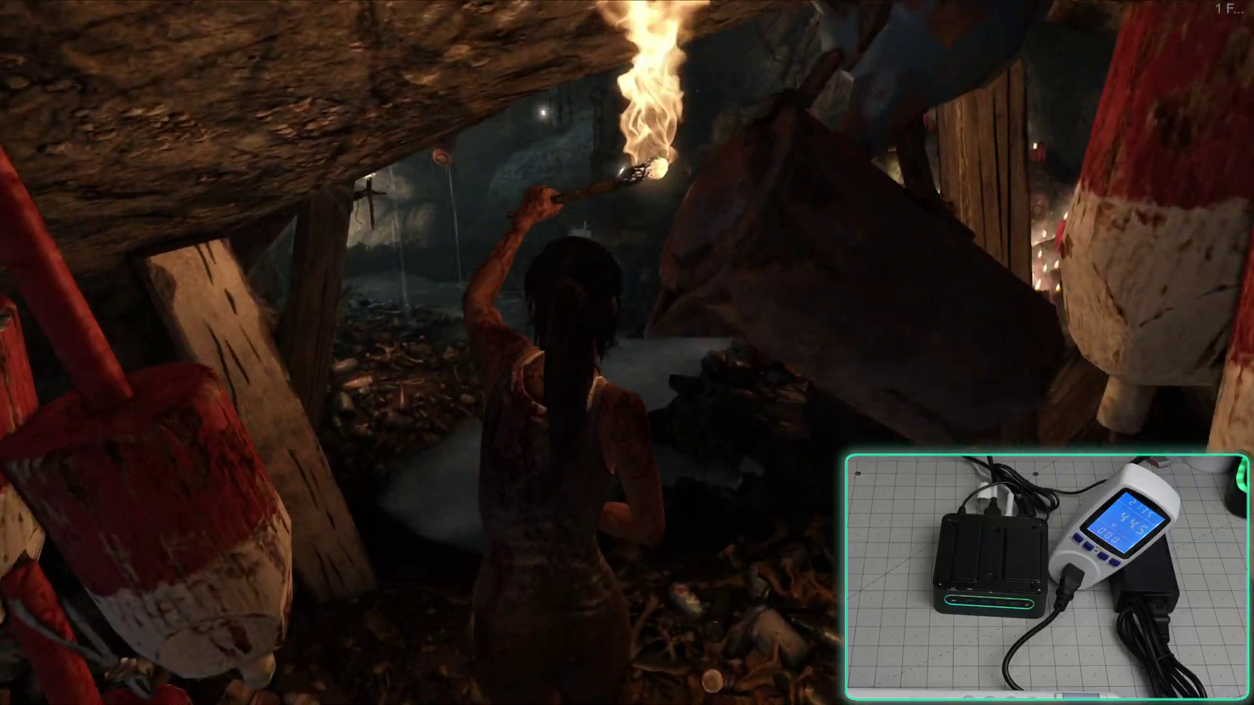
key(w)
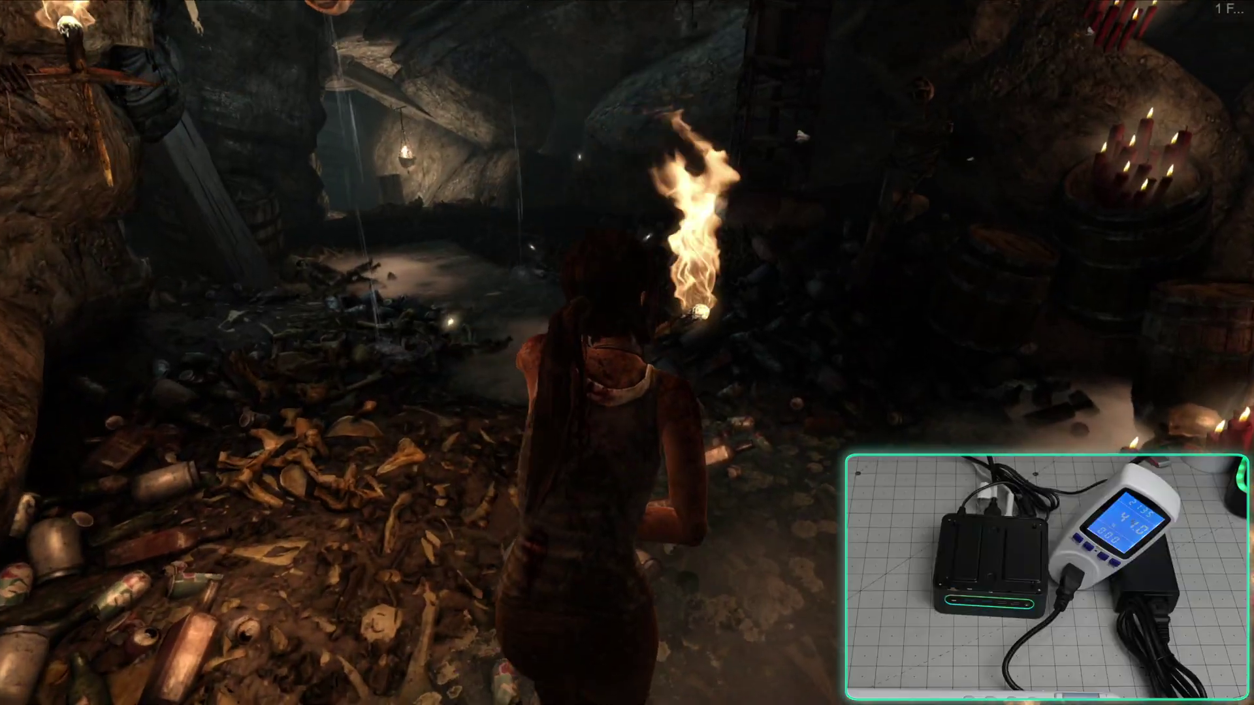
key(w)
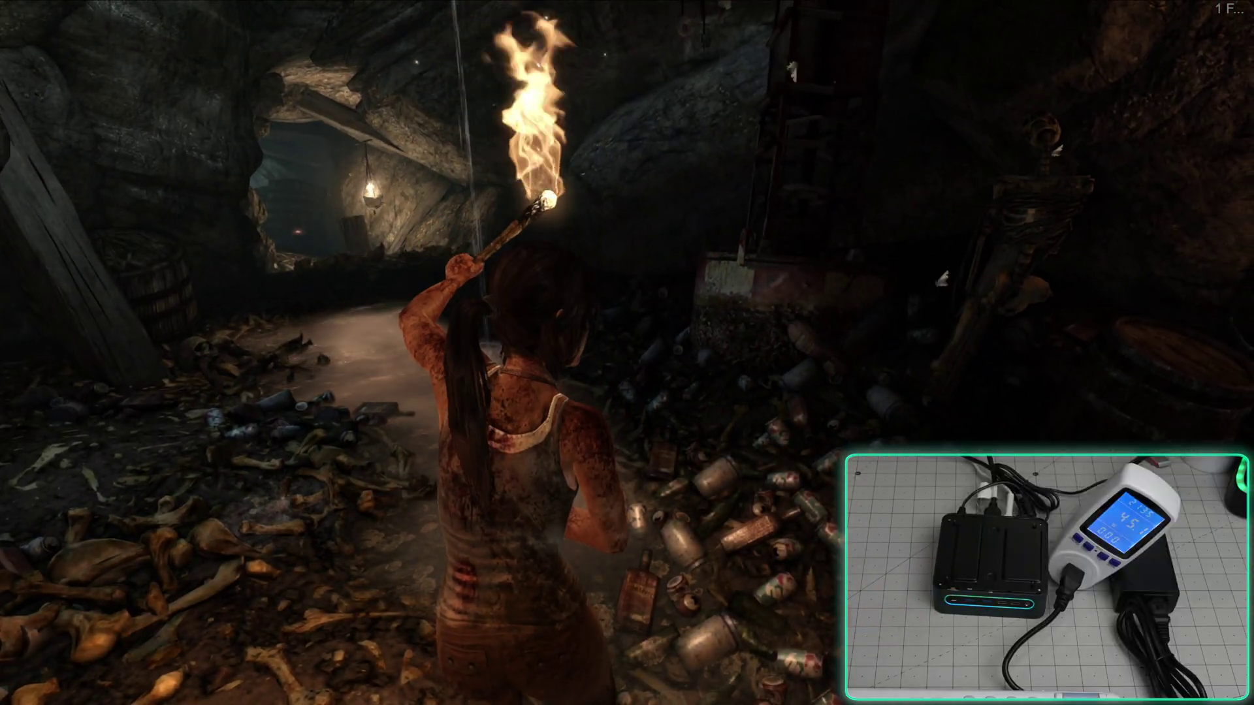
Turn Lara toward the candle shrine, then quit the game with Alt+F4 and confirm.
key(s)
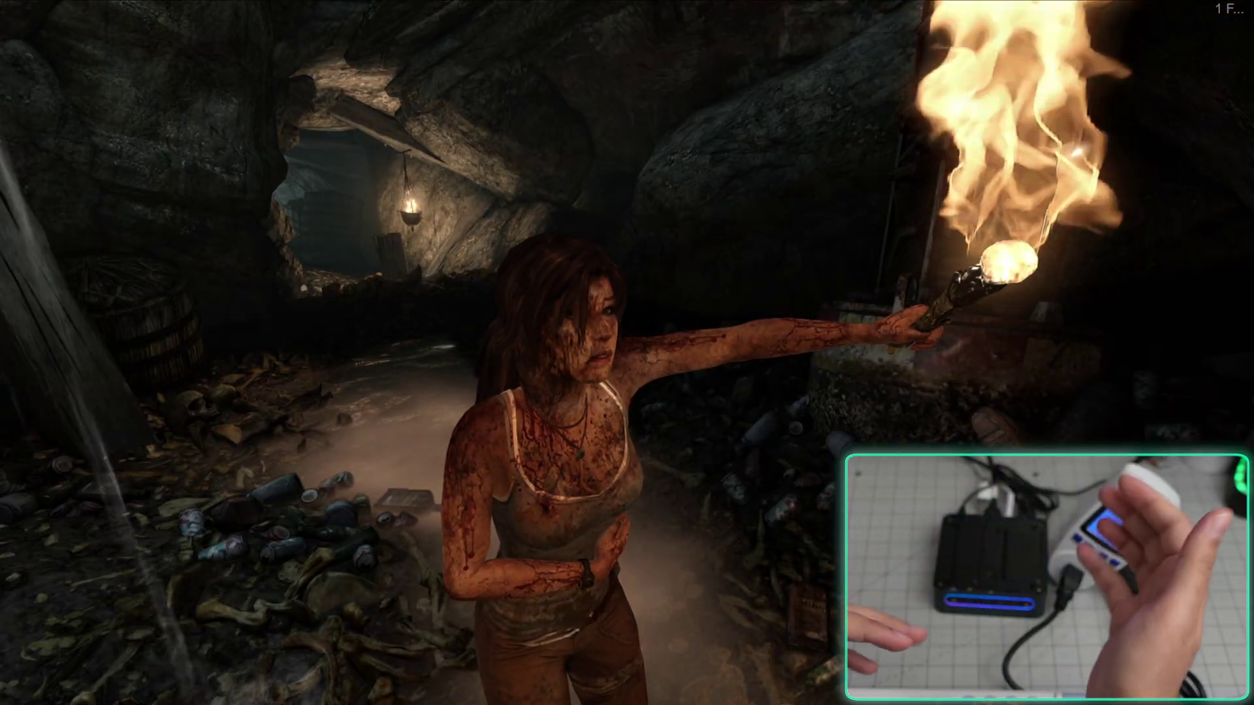
drag(627, 353, 294, 354)
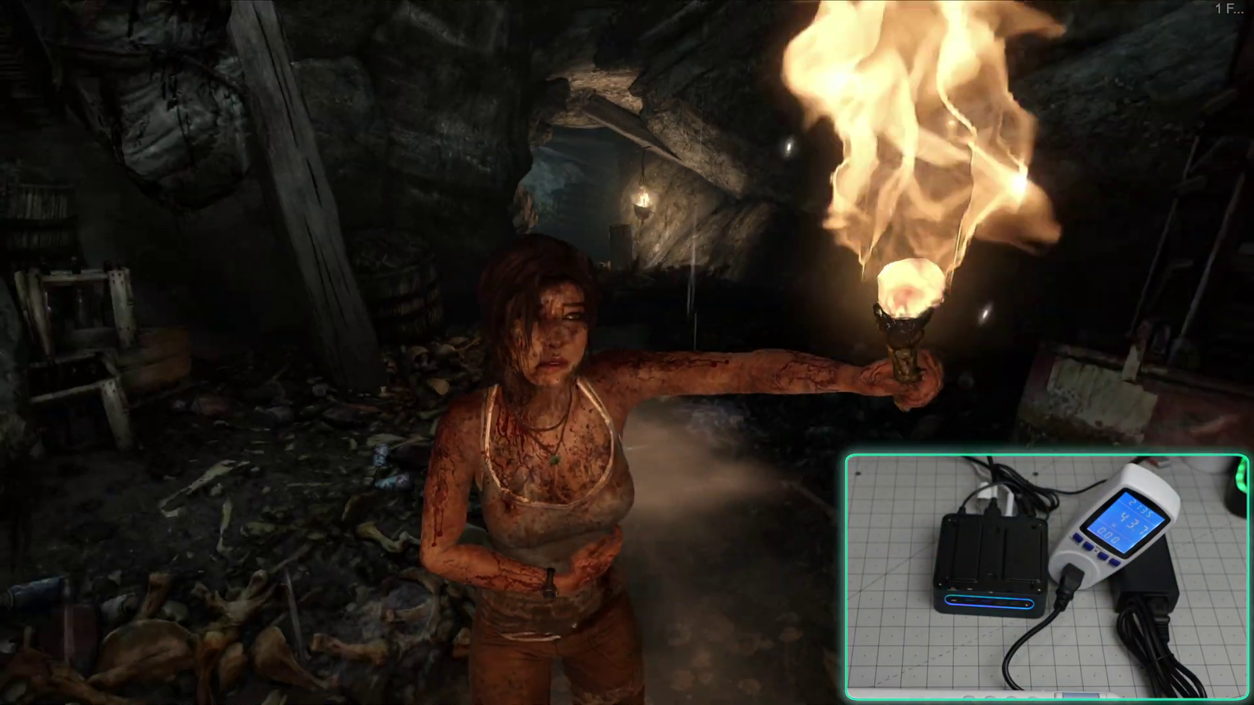
key(w)
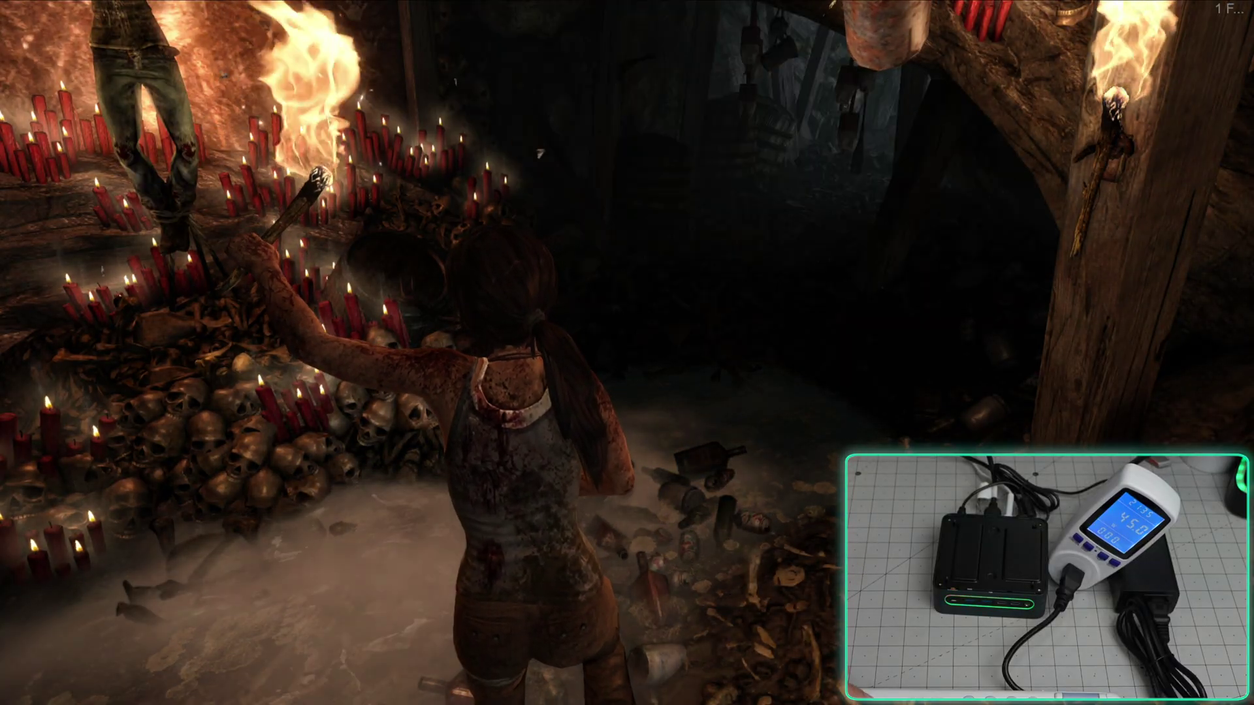
key(alt+F4)
click(452, 450)
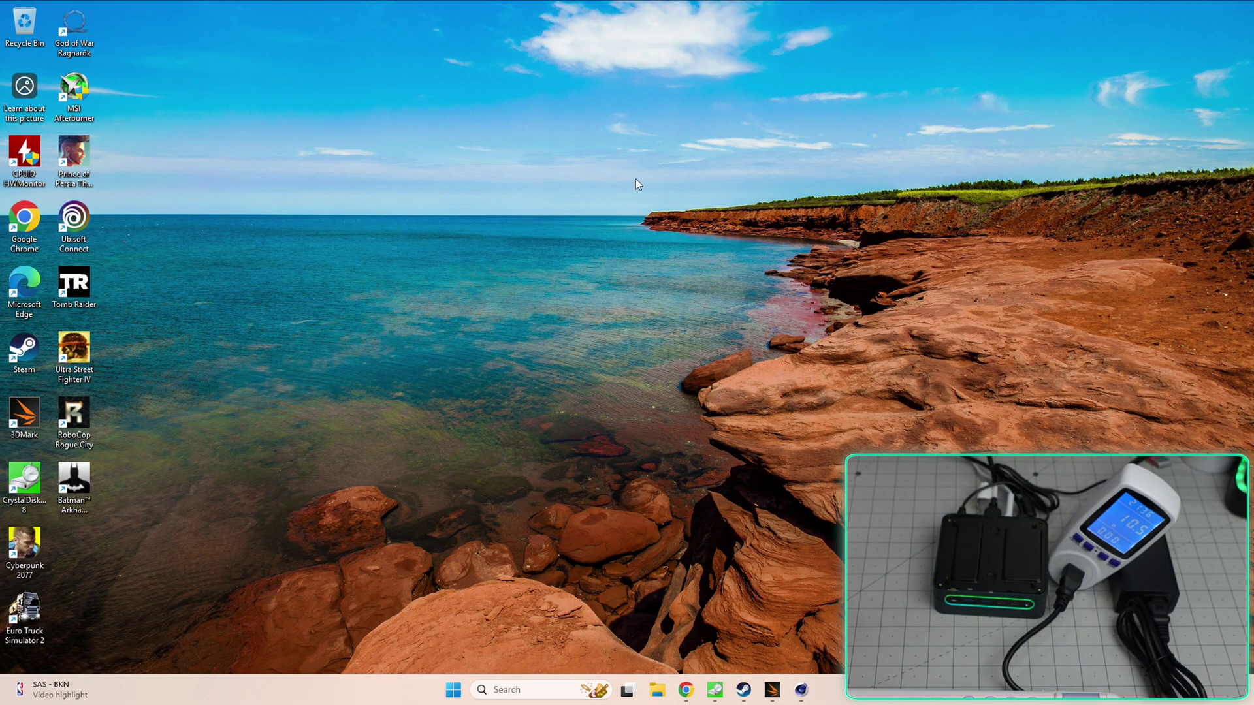
click(685, 690)
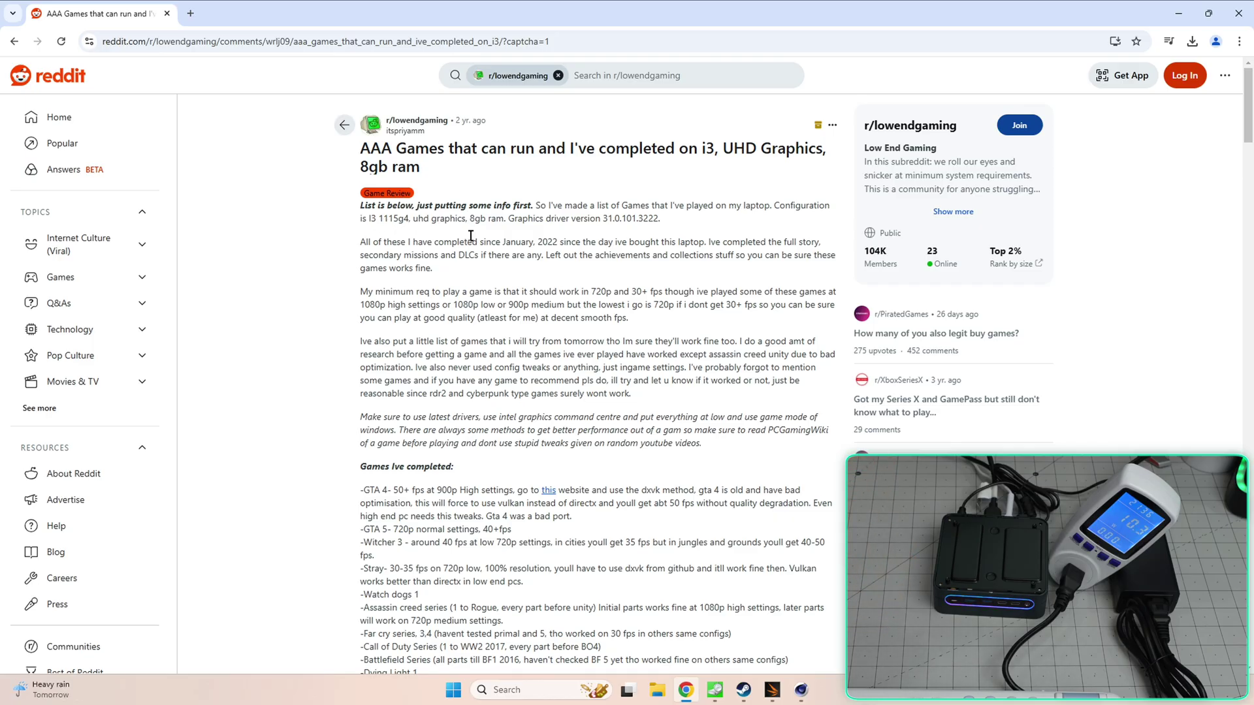
scroll(469, 241, down, 3)
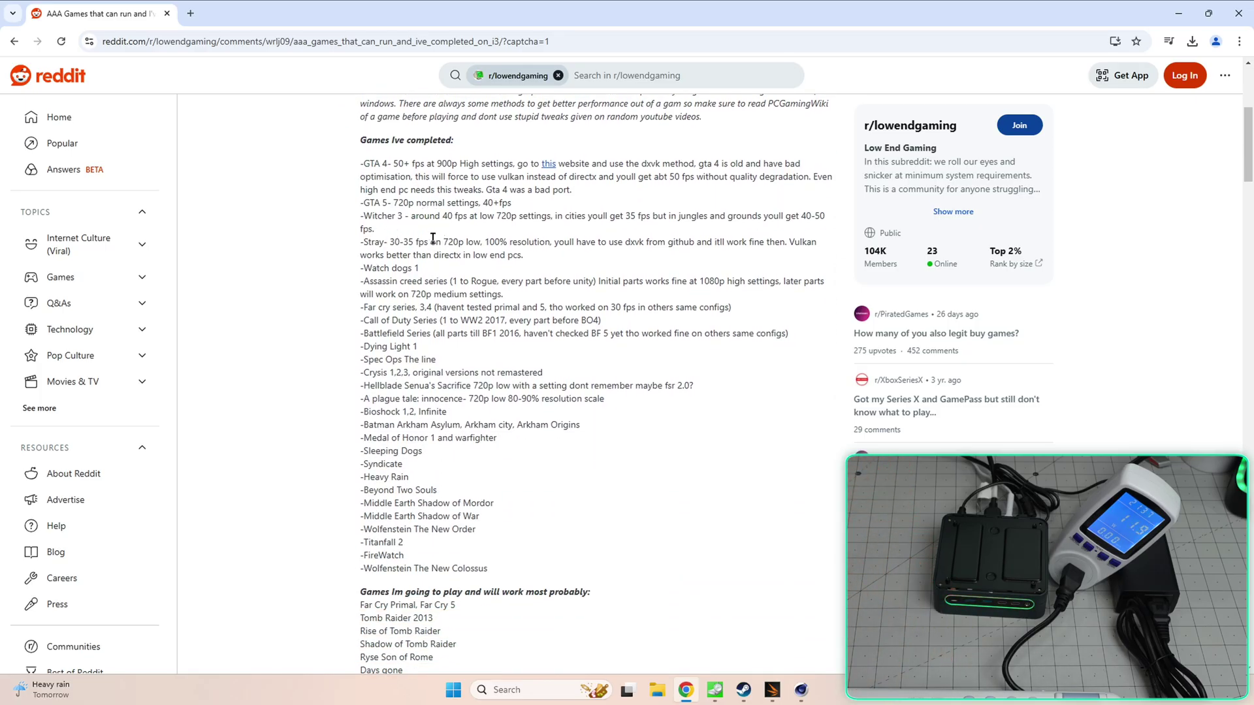
scroll(418, 275, down, 1)
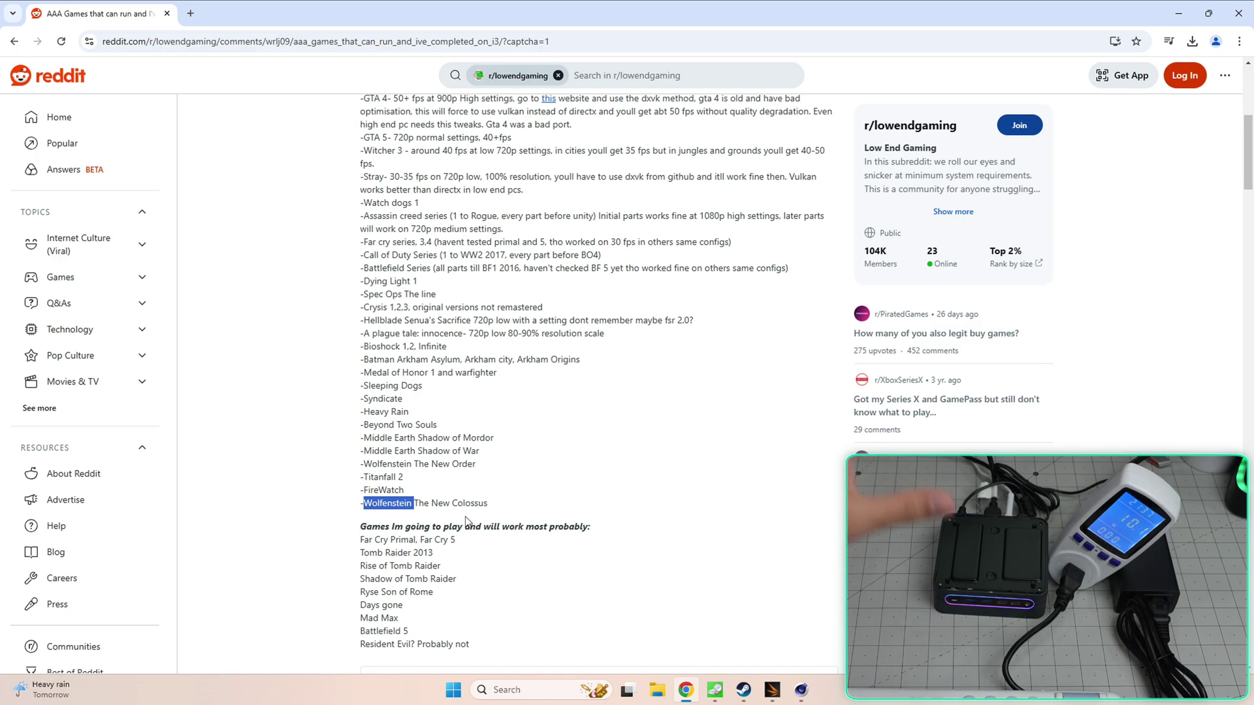
click(446, 401)
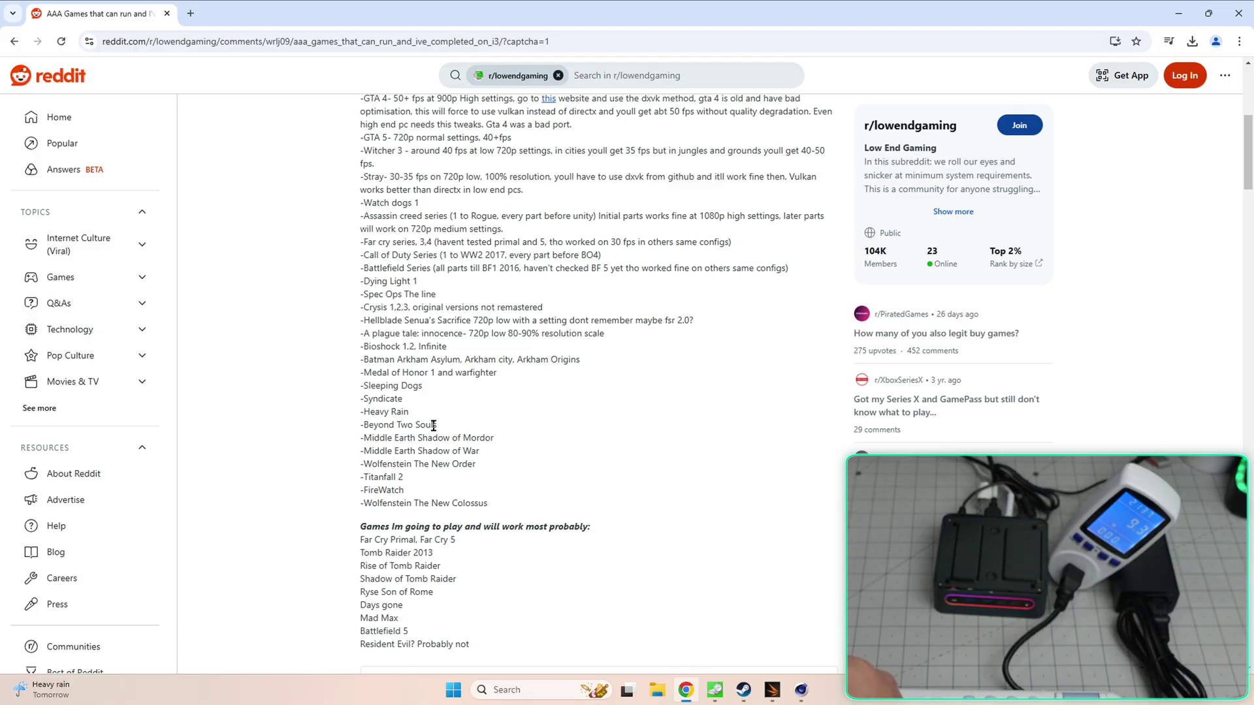
click(1175, 17)
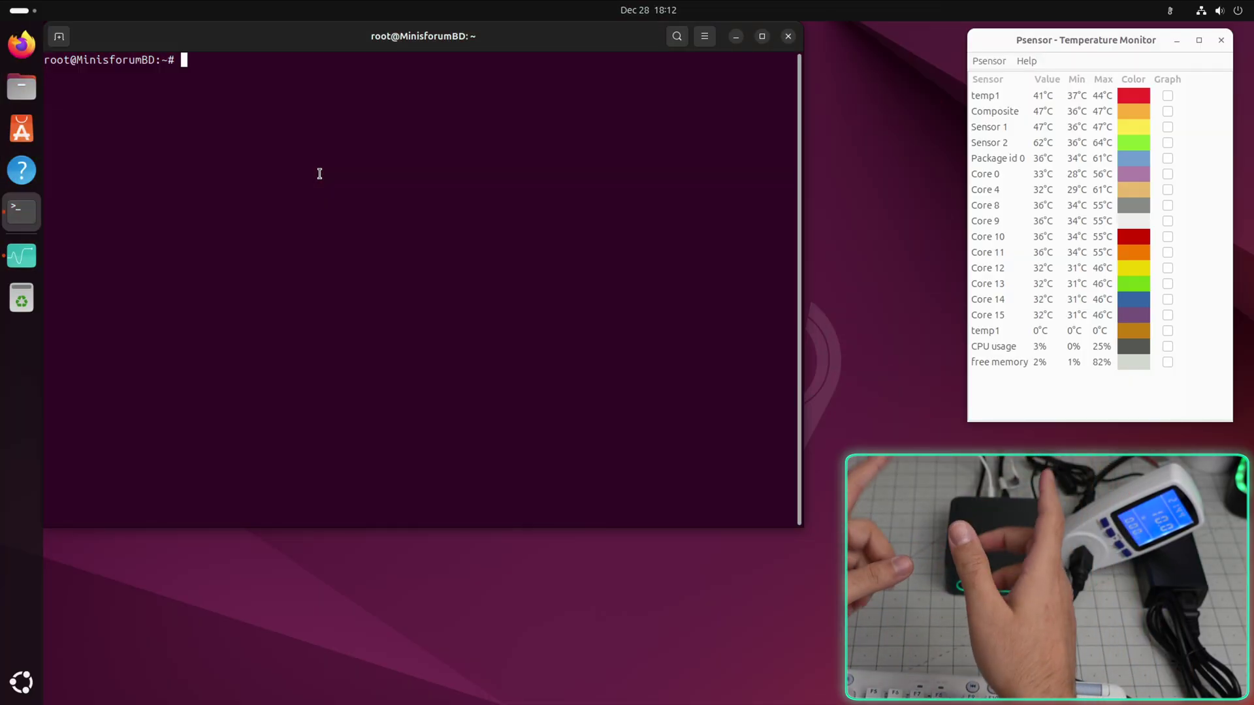
text(neofetch)
Run neofetch and a sysbench CPU test on all threads, then highlight the Ubuntu version.
key(Return)
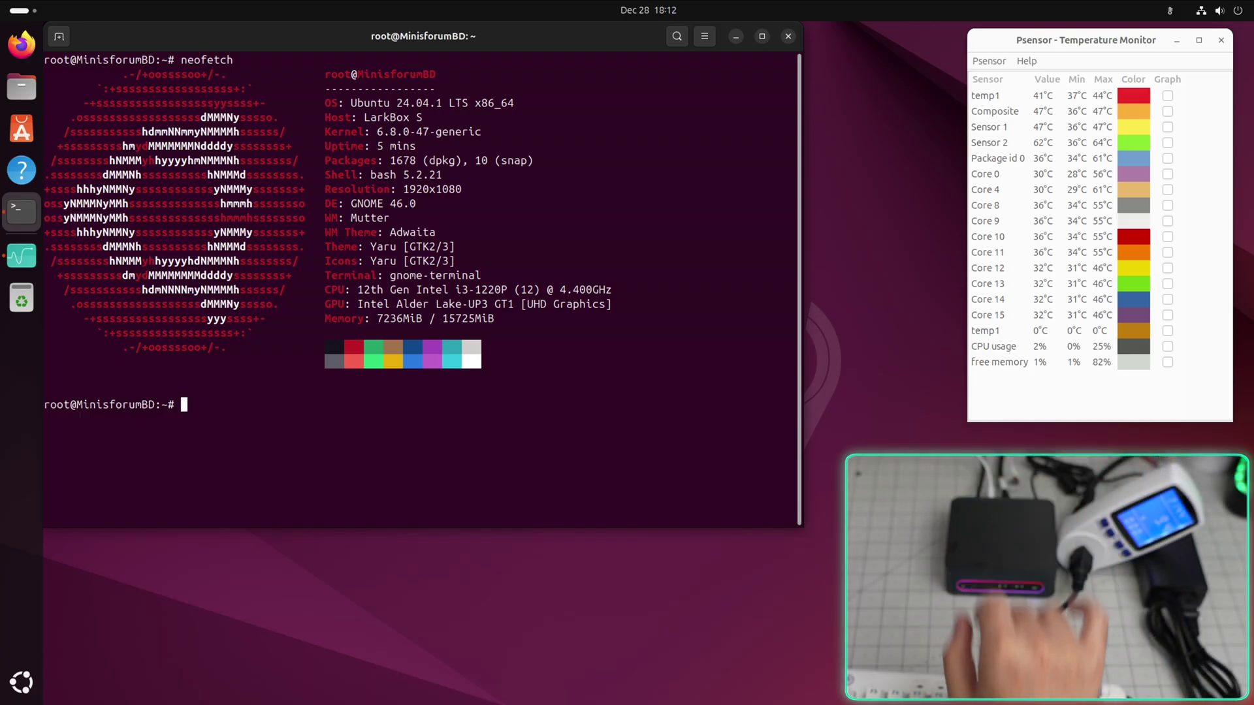
text(sysbench --threads=`nproc` cpu run)
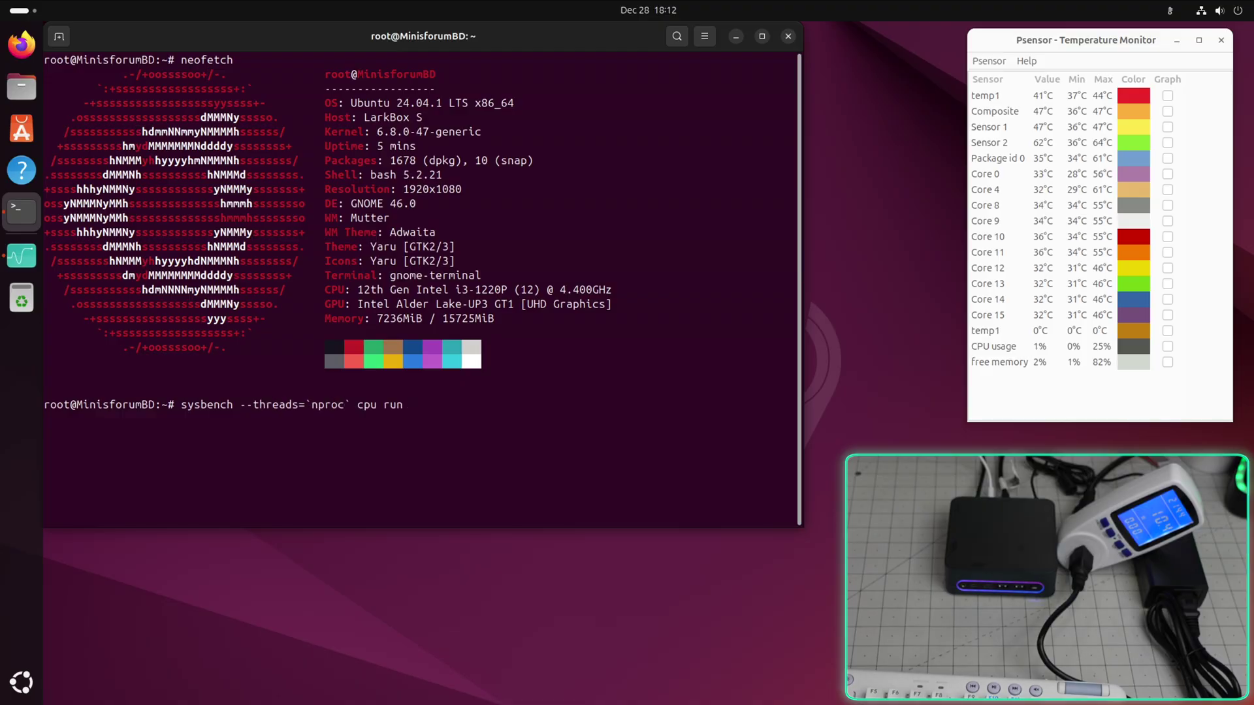
key(Return)
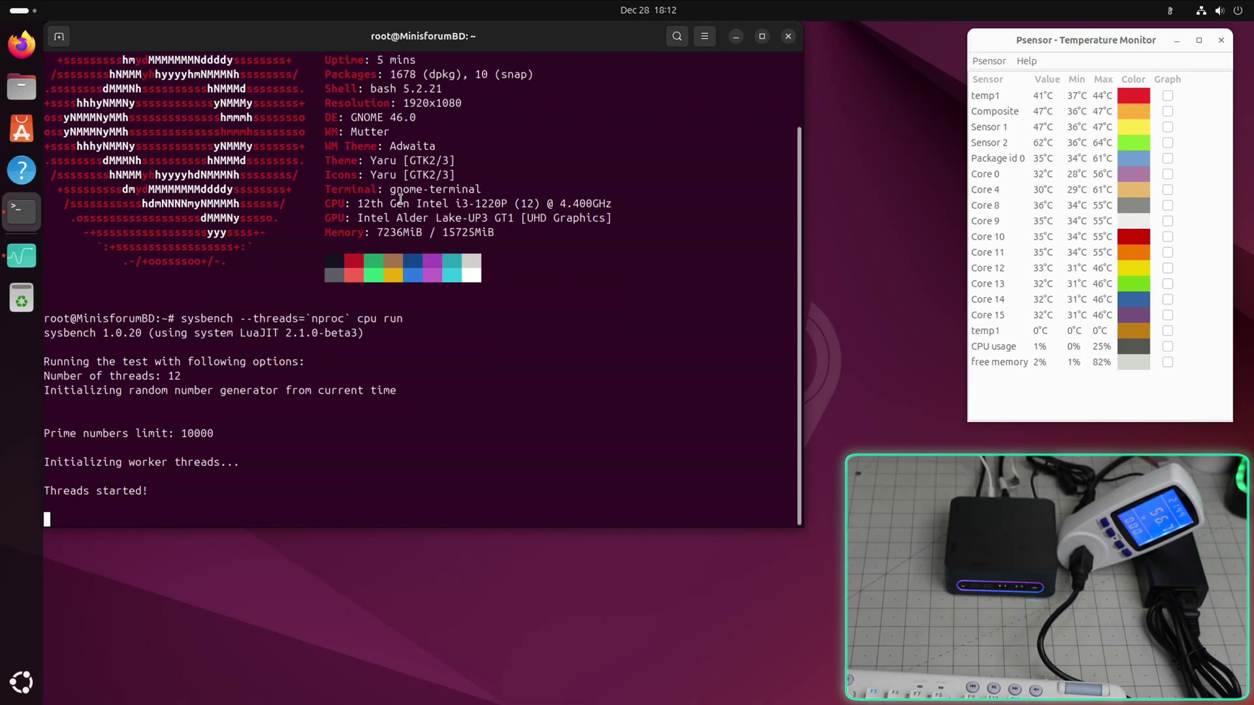
drag(460, 203, 587, 203)
scroll(460, 208, up, 3)
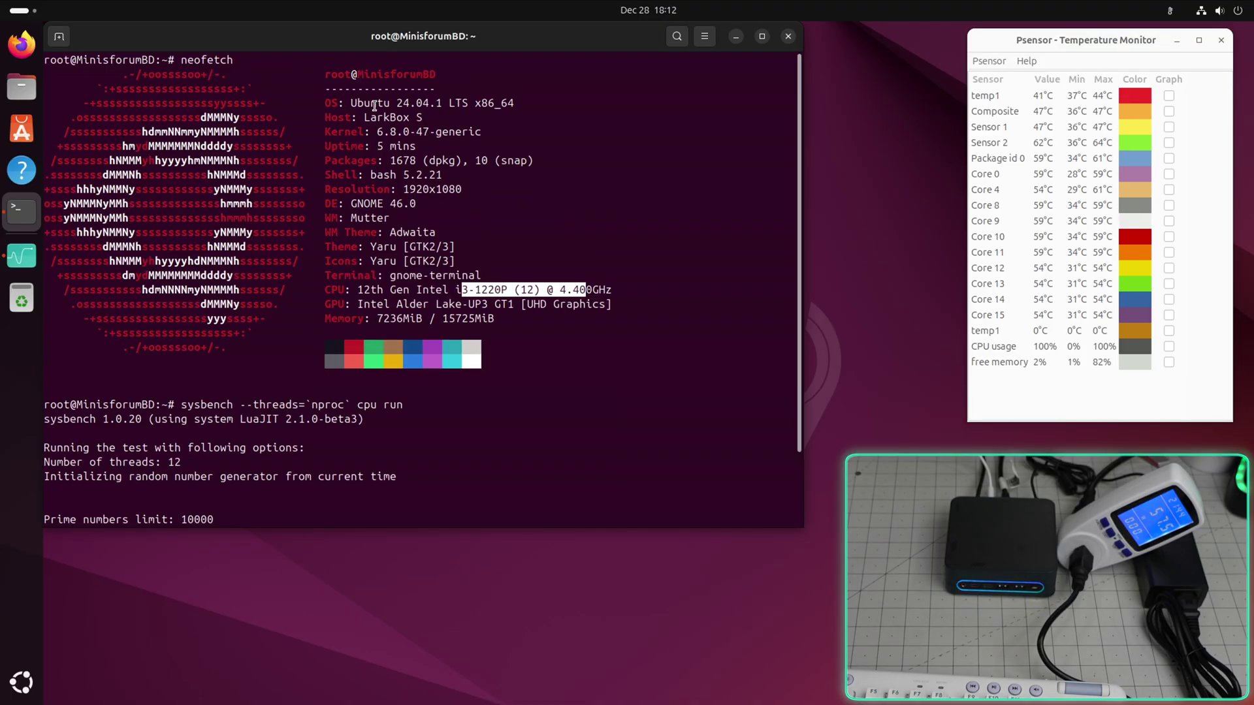
drag(372, 103, 453, 102)
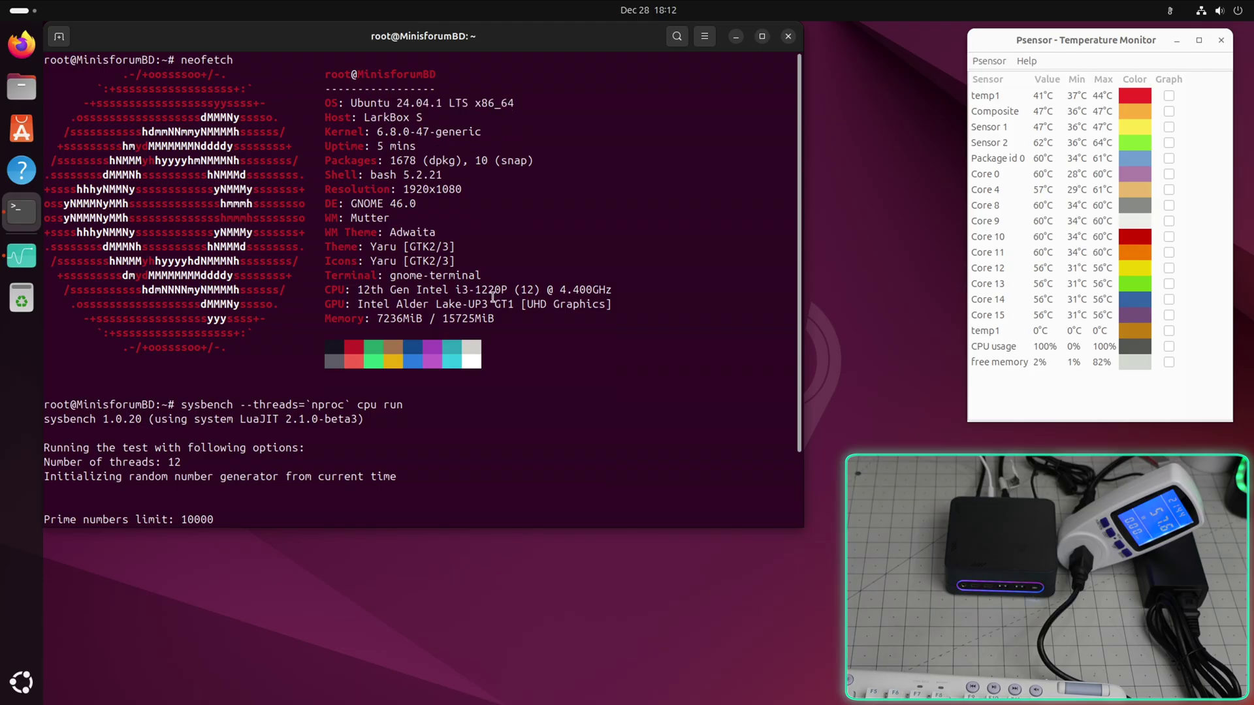
scroll(403, 213, down, 5)
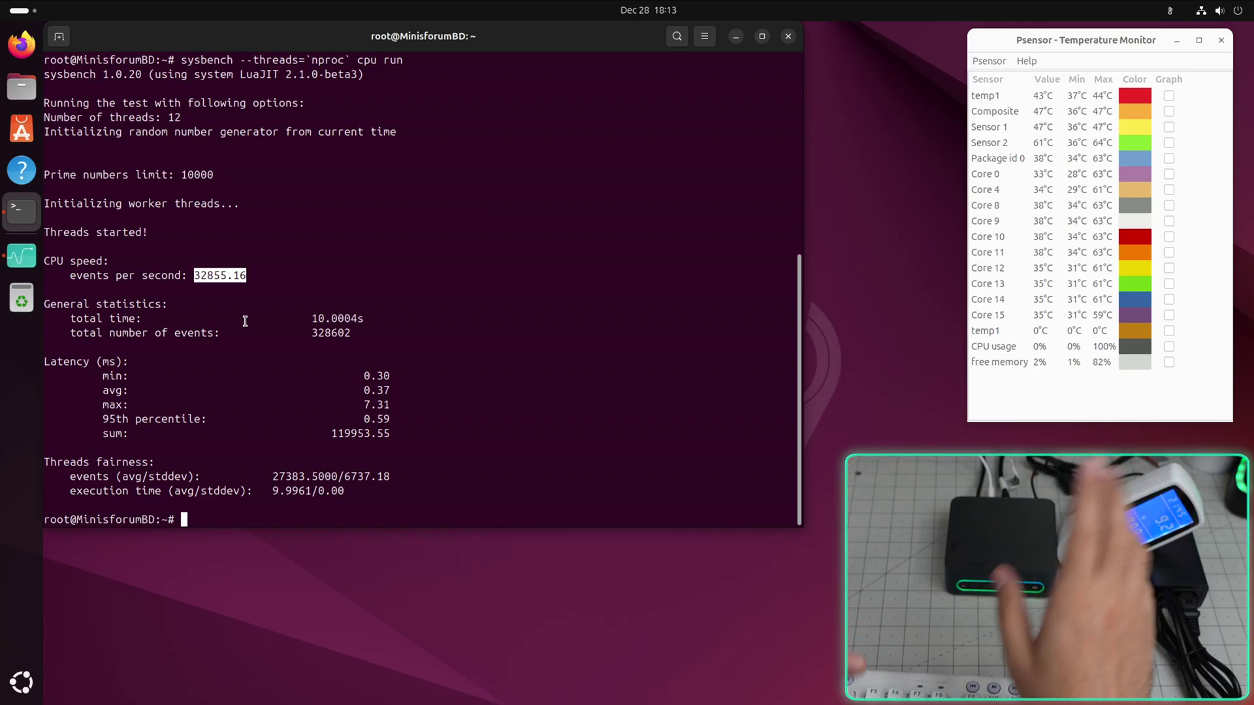
text(stres-ng --cpu)
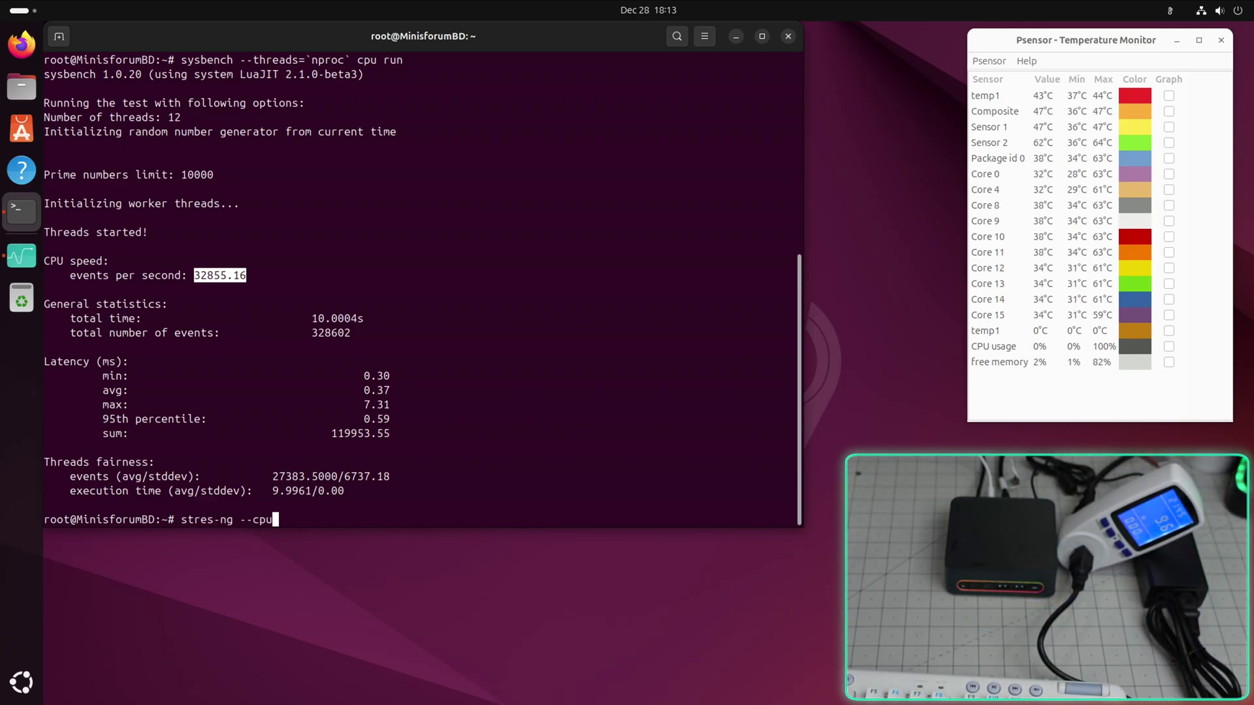
text(-method matrixprod --metrics-brief --perf -t 30)
Run the stress-ng matrixprod test, then select the scaling_governor and /sys/devices/system/cpu/ paths.
key(Return)
text(stress-ng --cpu `nproc` --cpu-method matrixprod --metrics-brief --perf -t 30)
key(Return)
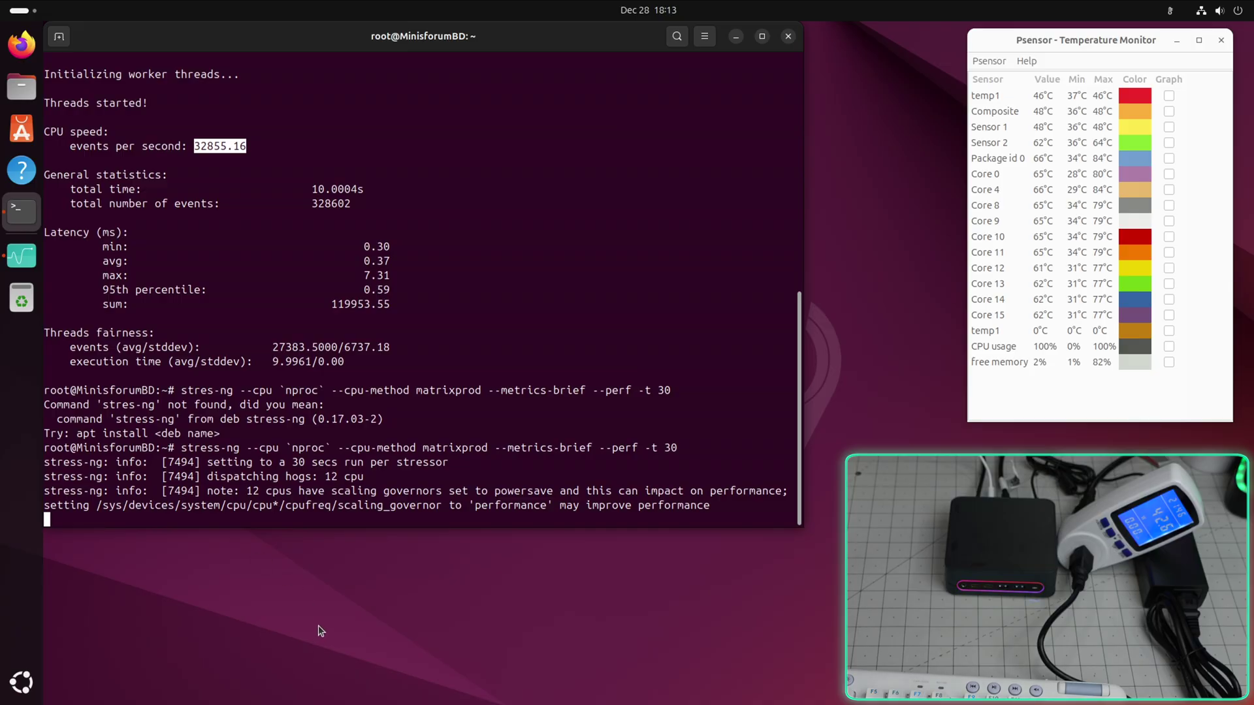
scroll(454, 291, up, 5)
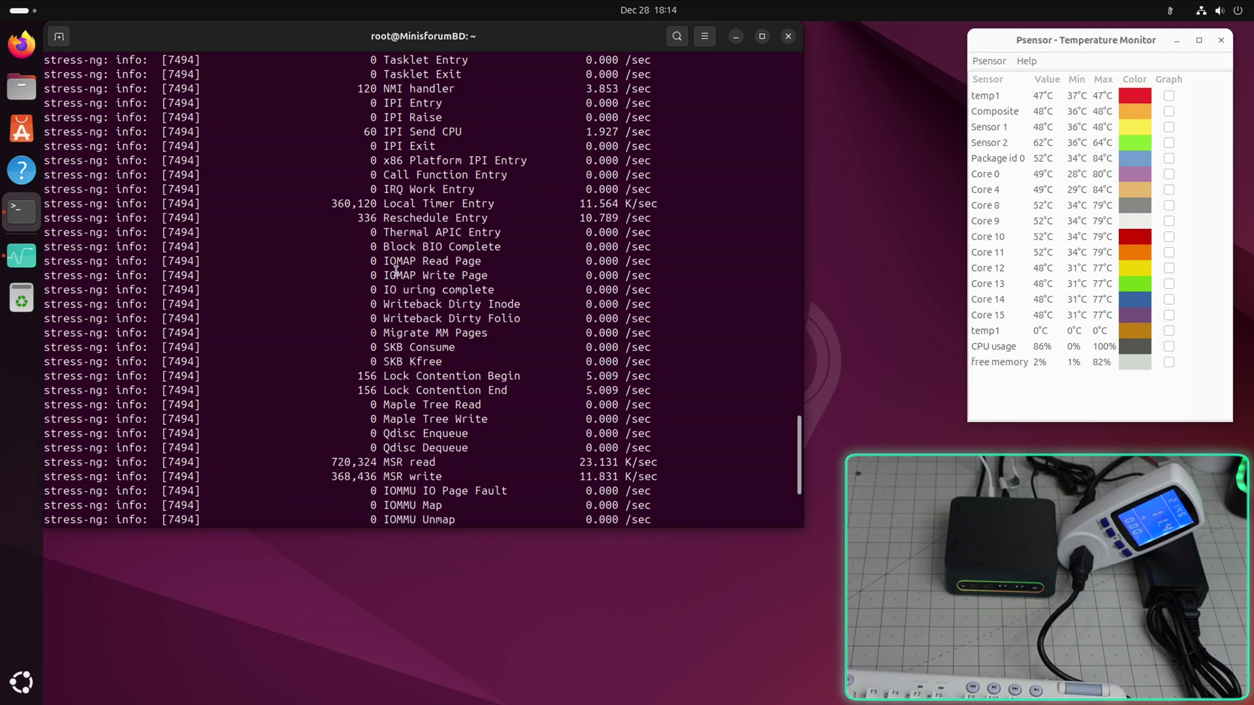
scroll(454, 291, up, 5)
scroll(453, 291, up, 5)
scroll(453, 291, up, 5)
scroll(454, 291, up, 5)
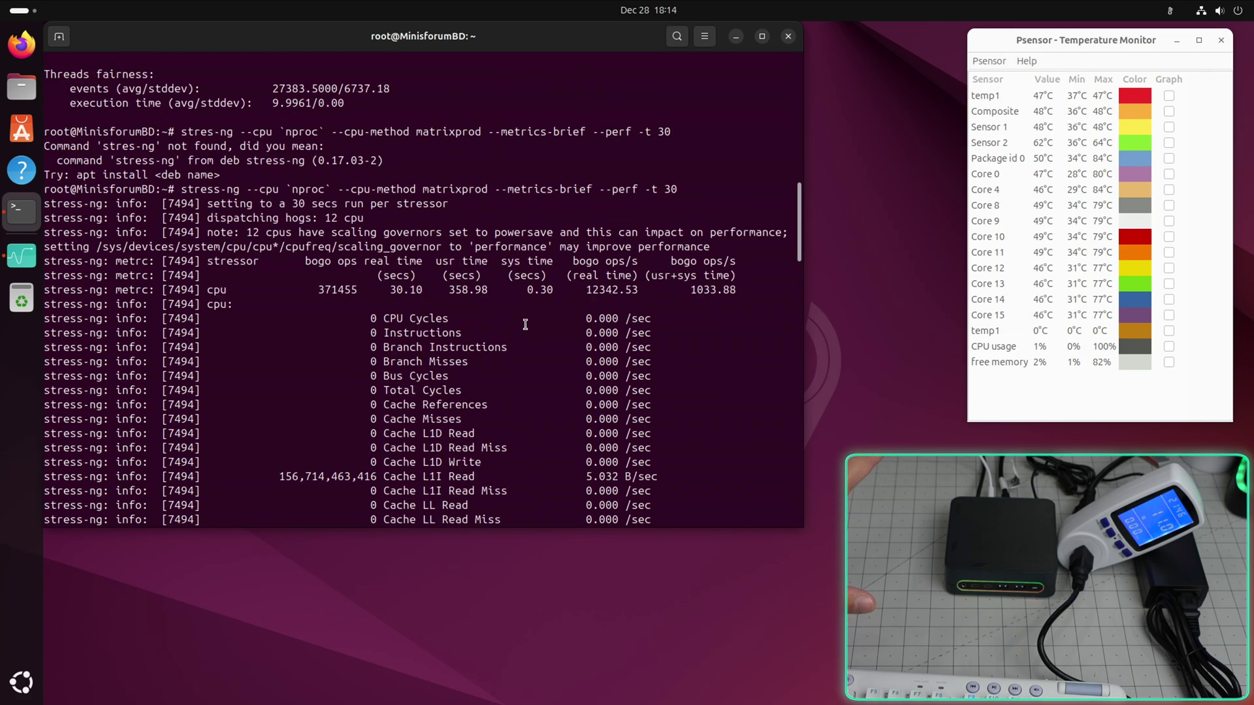
scroll(392, 391, up, 5)
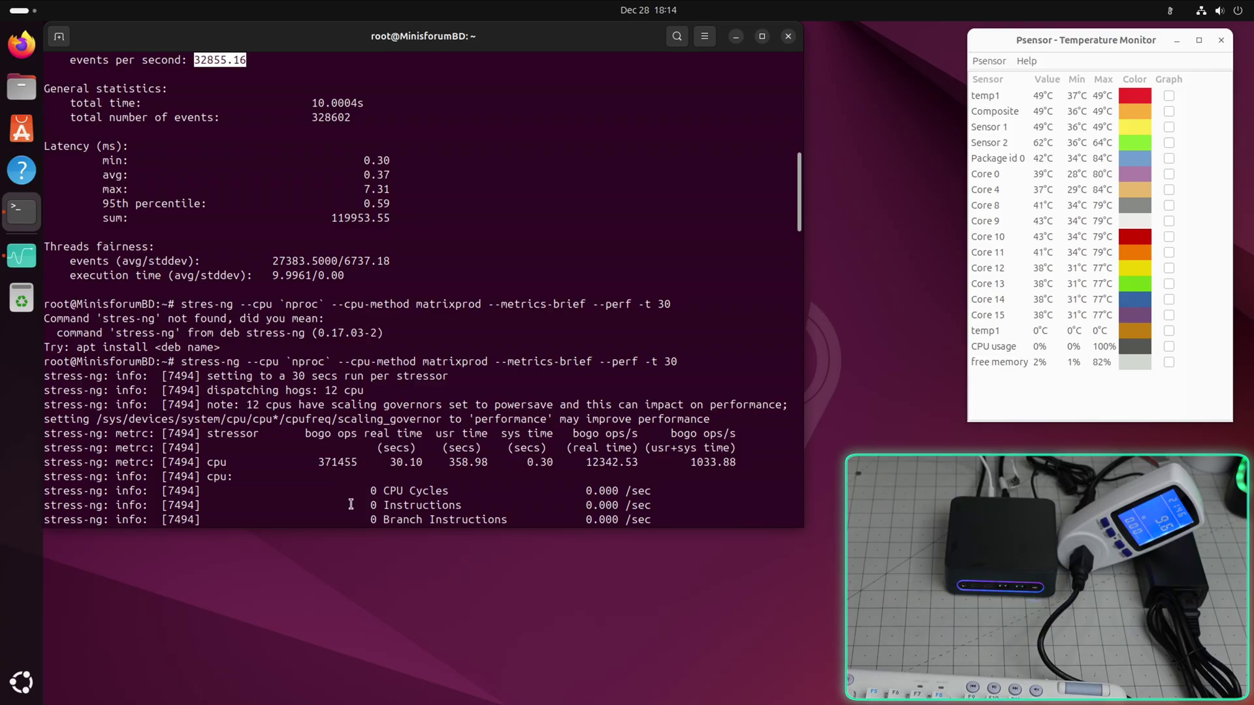
double_click(341, 419)
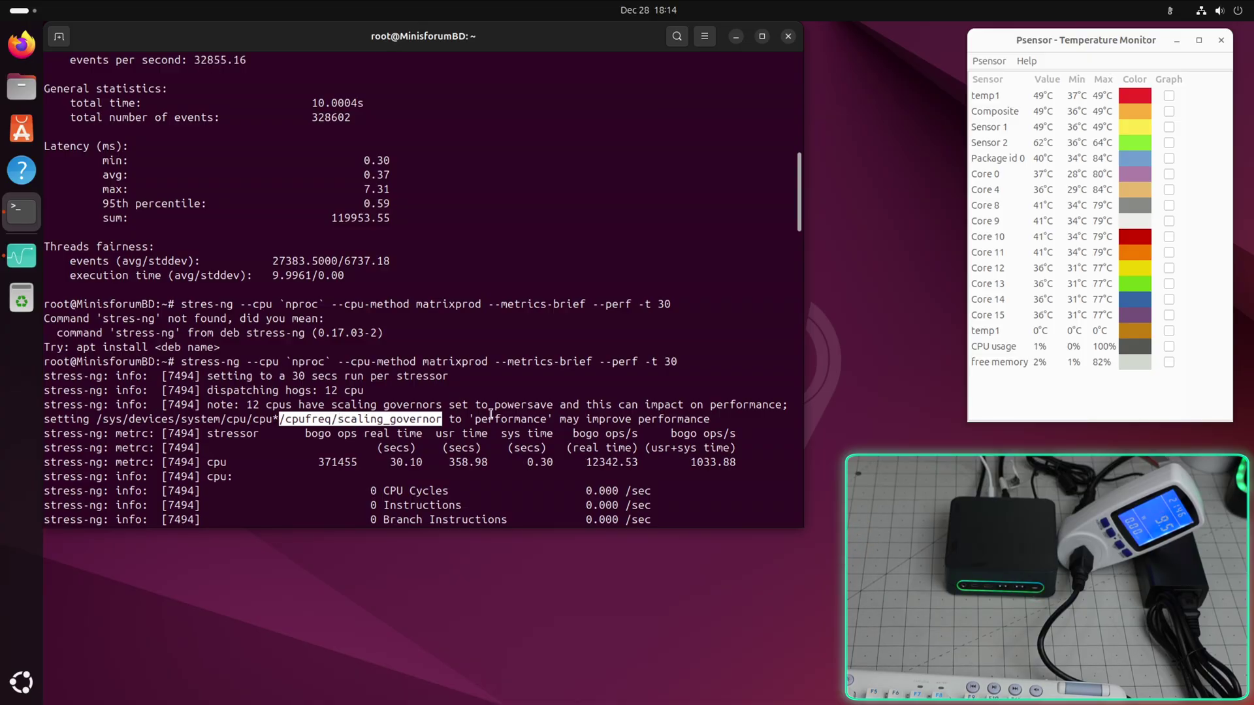
click(298, 448)
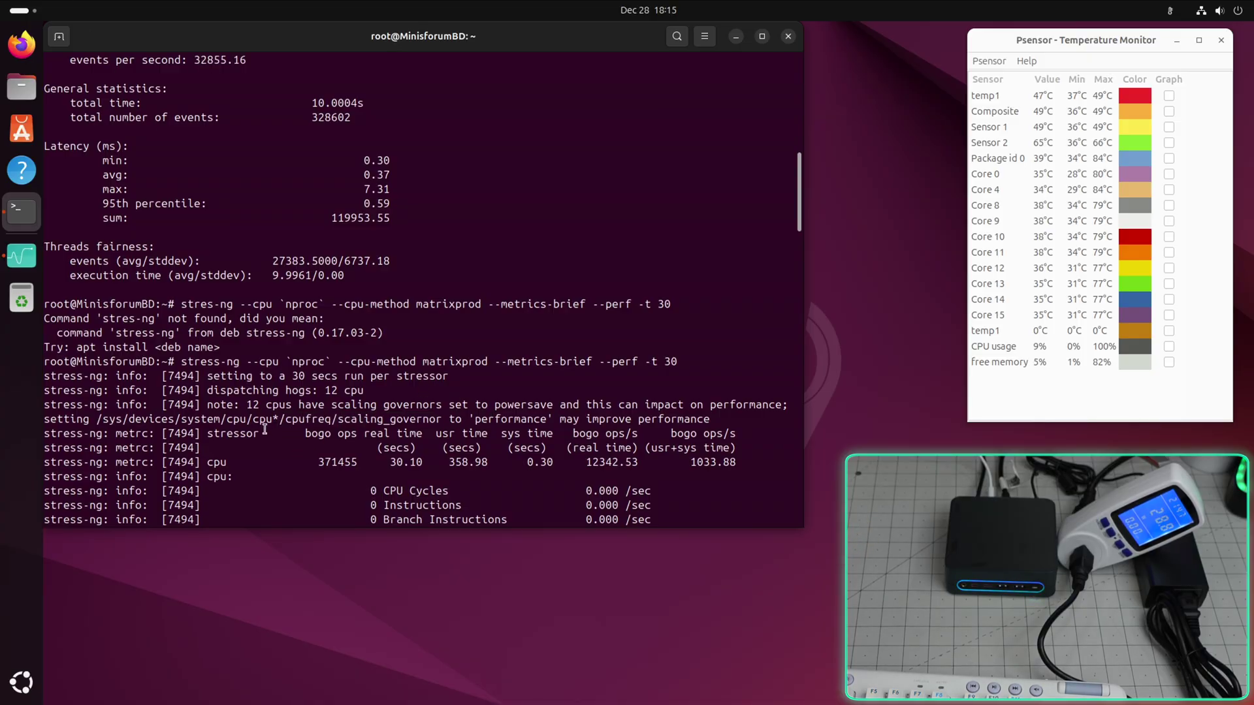
drag(253, 419, 97, 421)
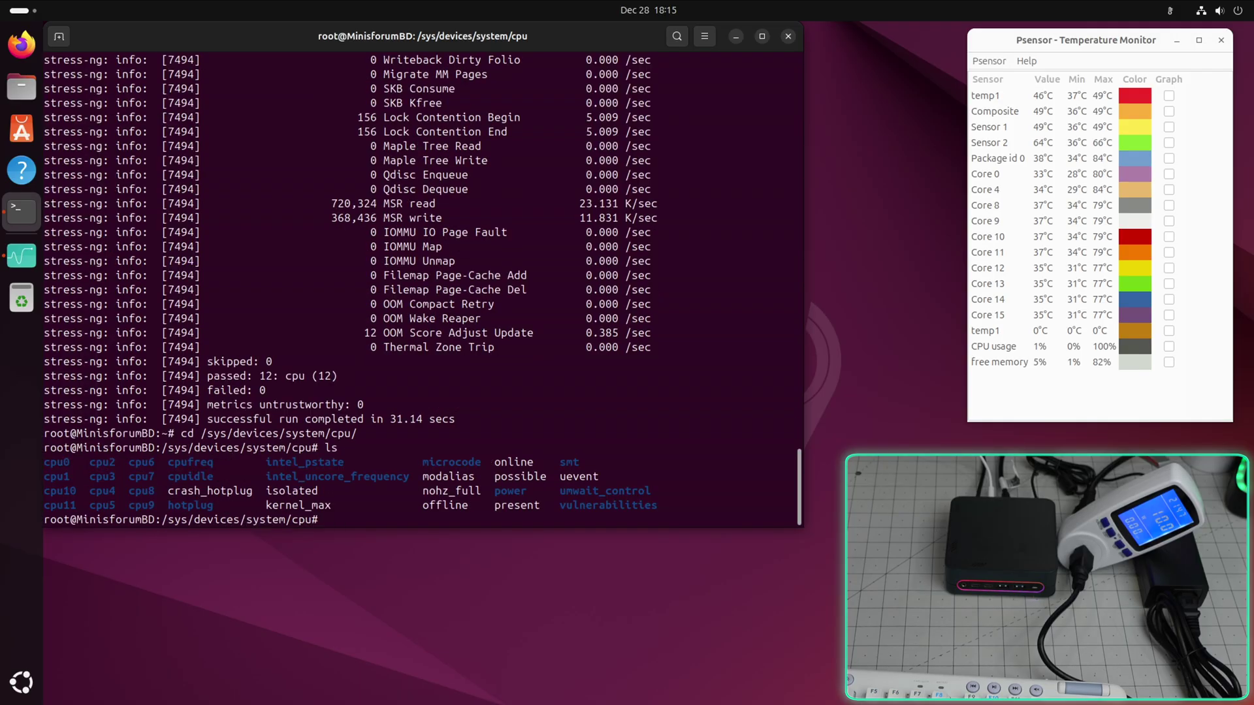
scroll(186, 407, up, 10)
scroll(245, 392, up, 10)
scroll(294, 392, up, 10)
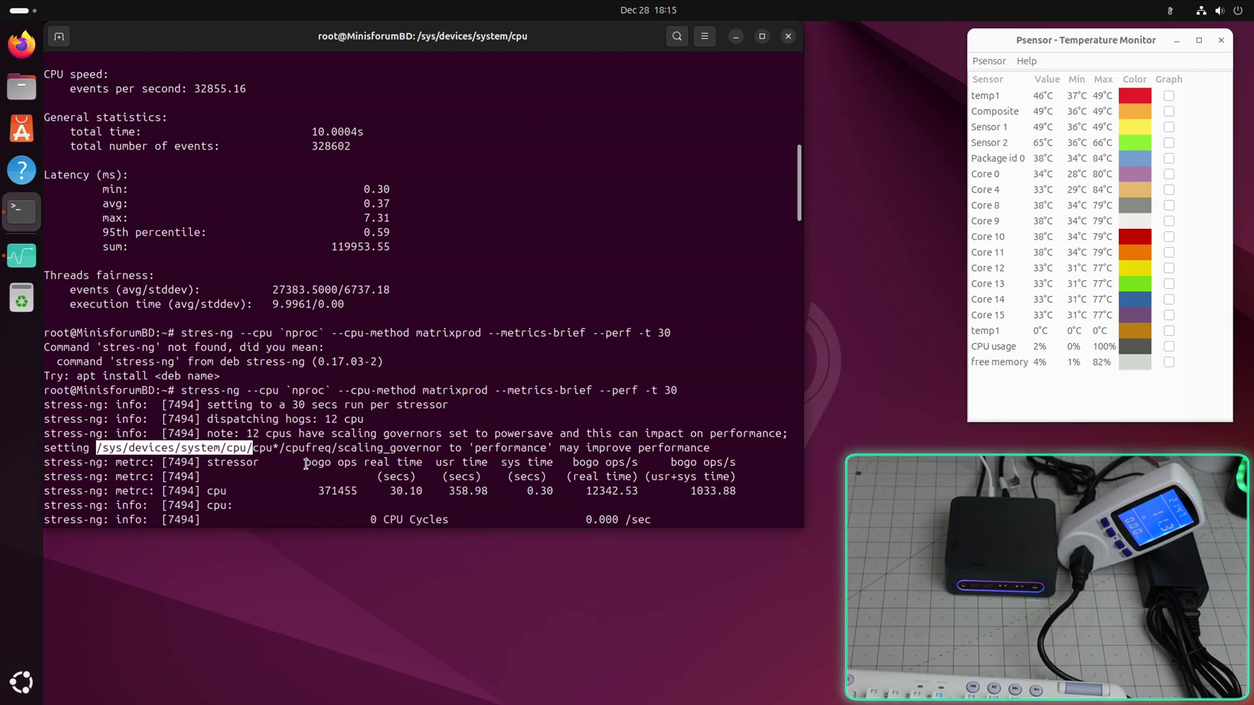
text(e)
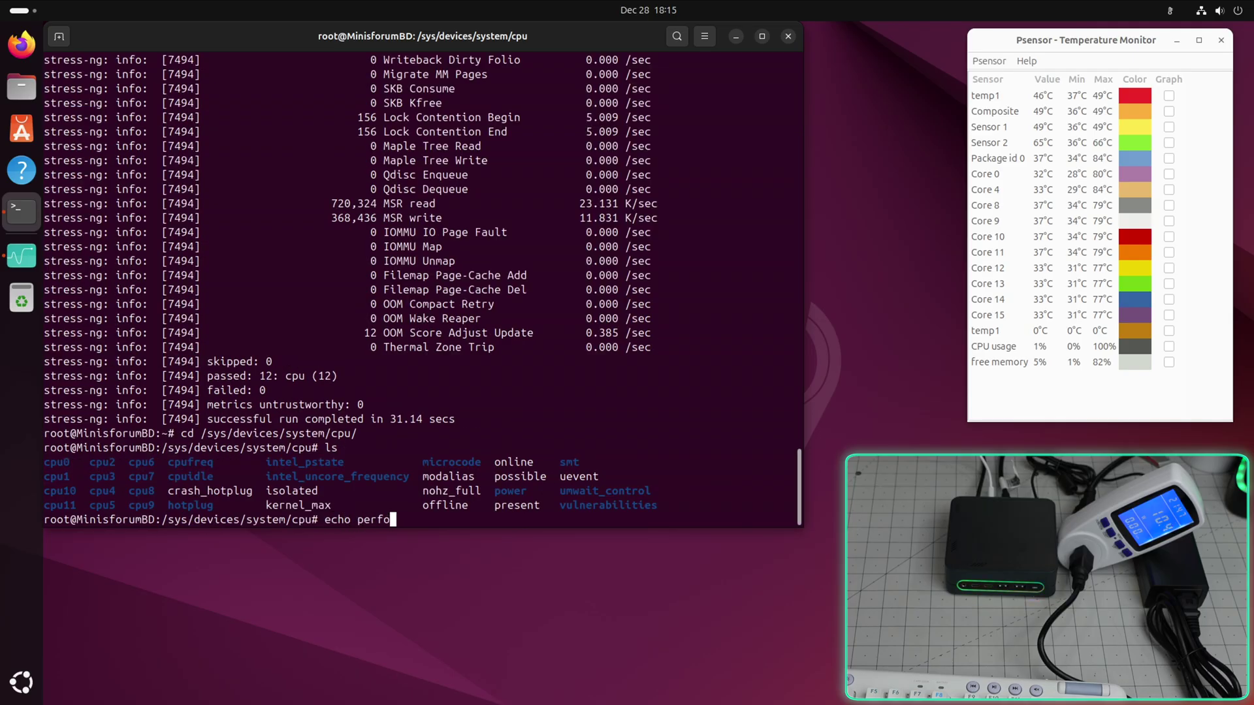
scroll(440, 344, up, 10)
scroll(441, 343, up, 8)
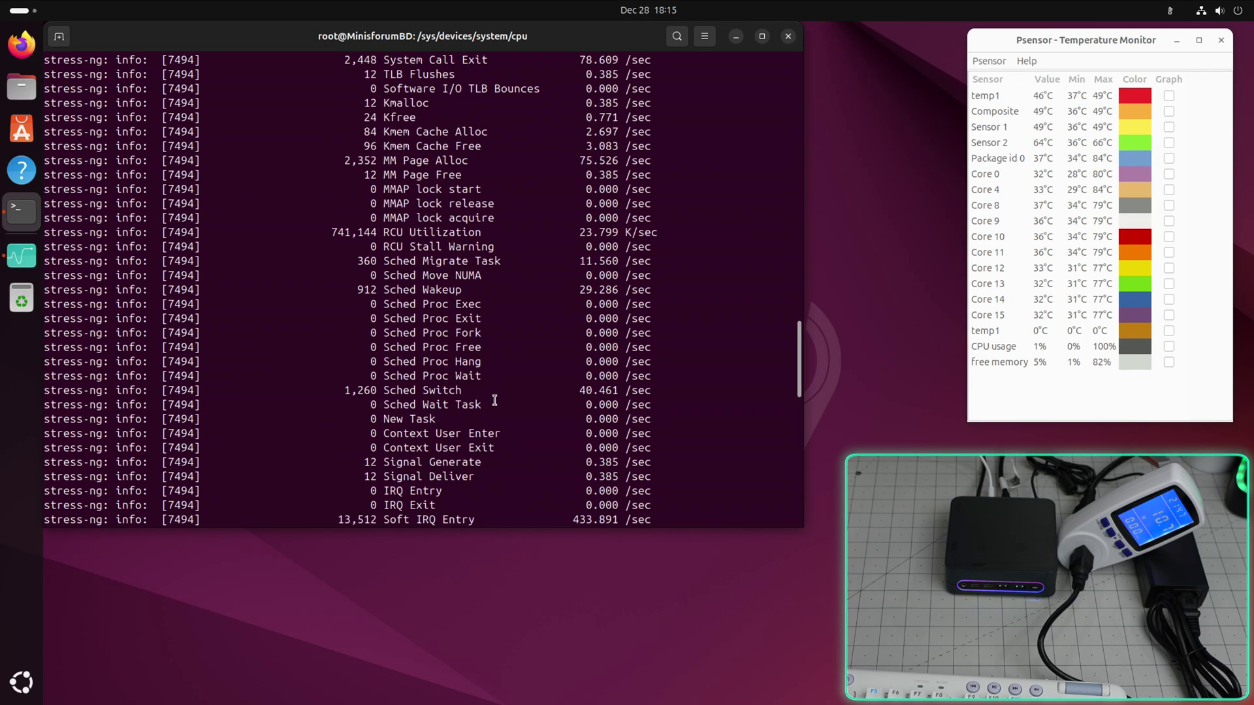
scroll(440, 343, up, 8)
scroll(507, 423, up, 8)
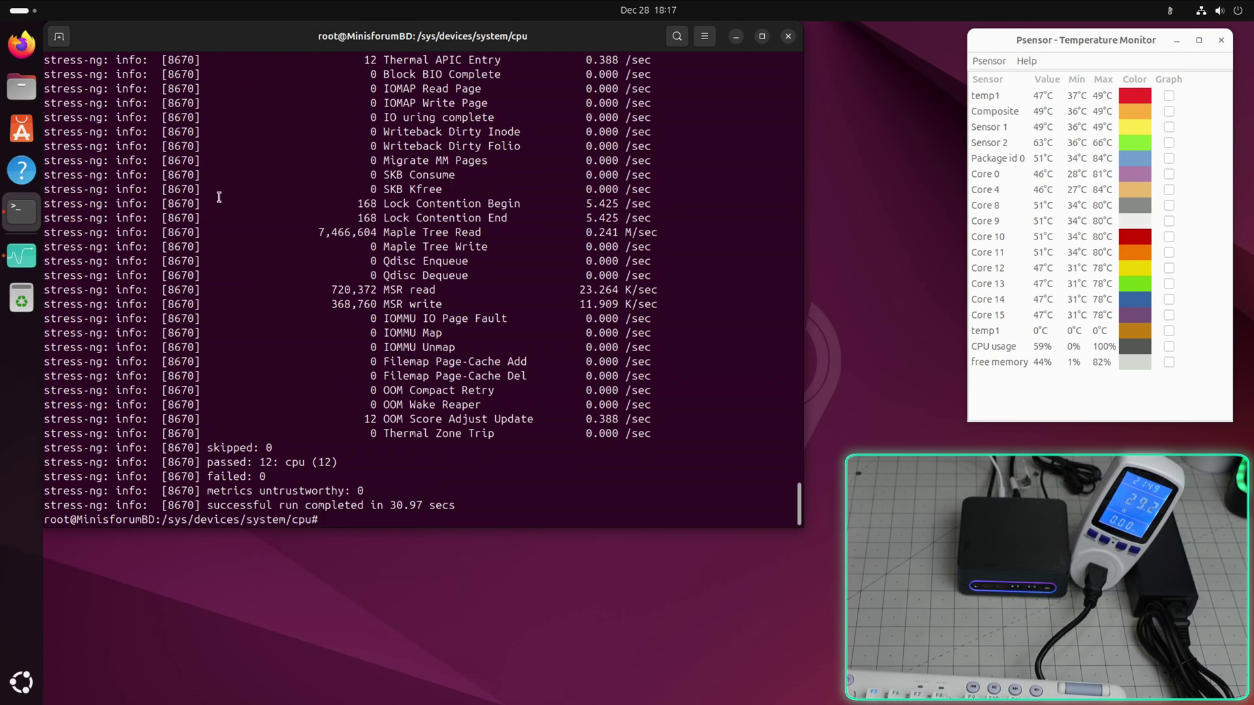
scroll(219, 197, up, 5)
scroll(225, 216, up, 5)
scroll(294, 255, up, 5)
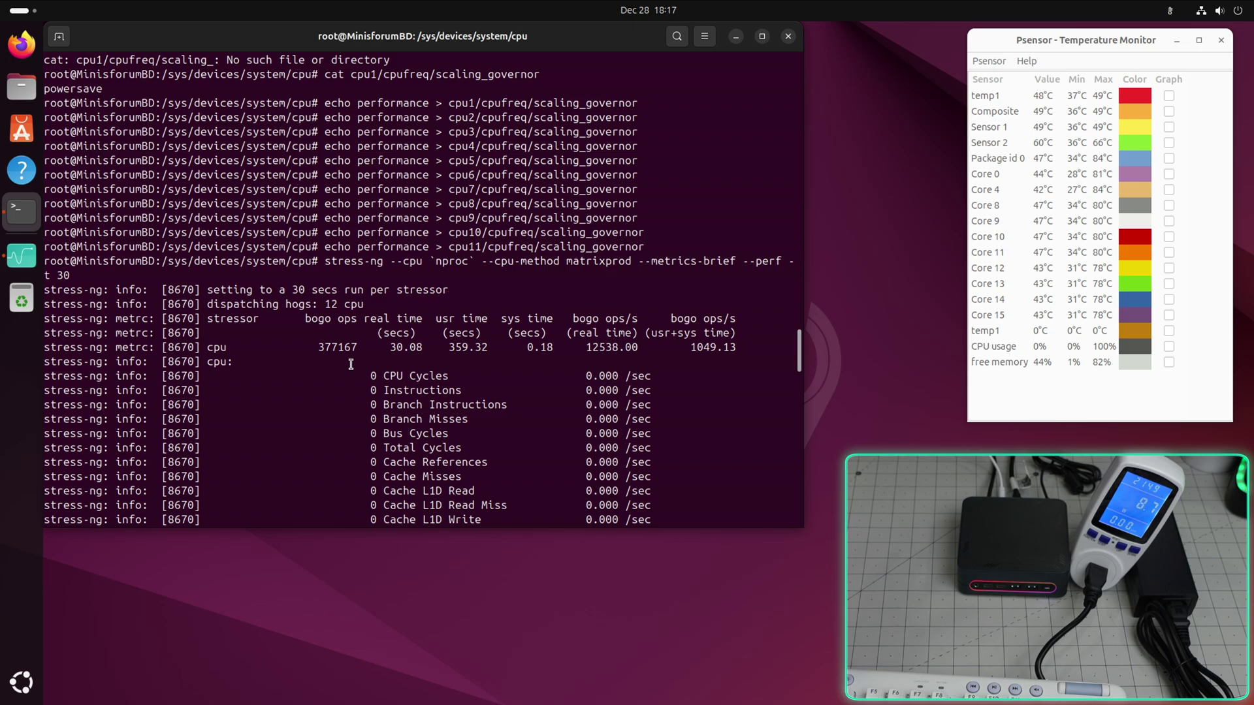
scroll(382, 382, up, 10)
scroll(373, 373, up, 8)
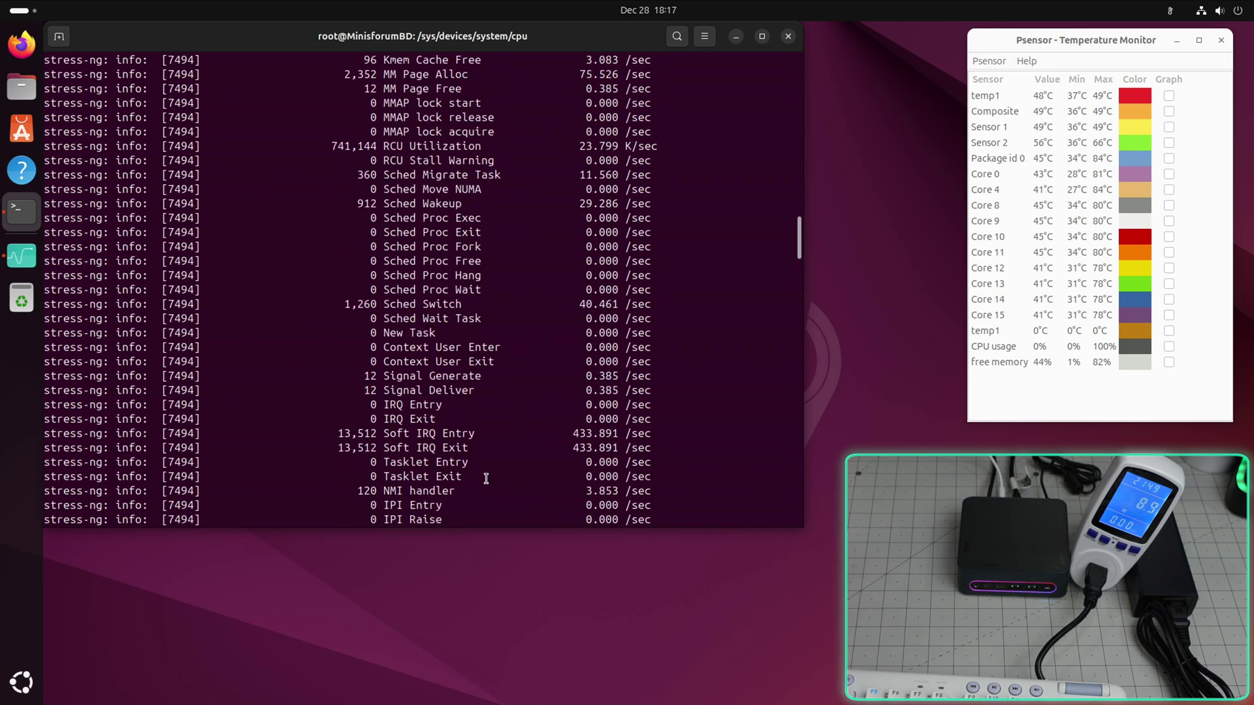
scroll(363, 363, up, 8)
scroll(333, 352, up, 8)
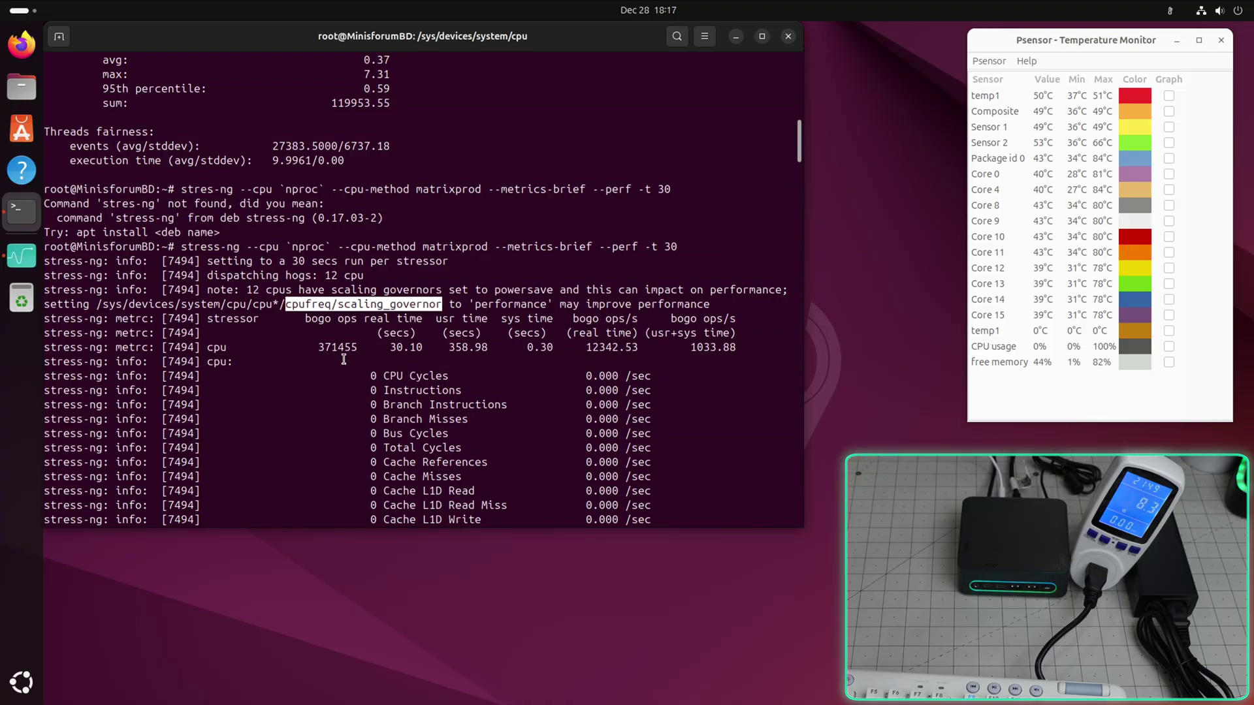
scroll(344, 361, down, 5)
scroll(344, 361, down, 10)
scroll(344, 358, down, 8)
scroll(344, 359, down, 8)
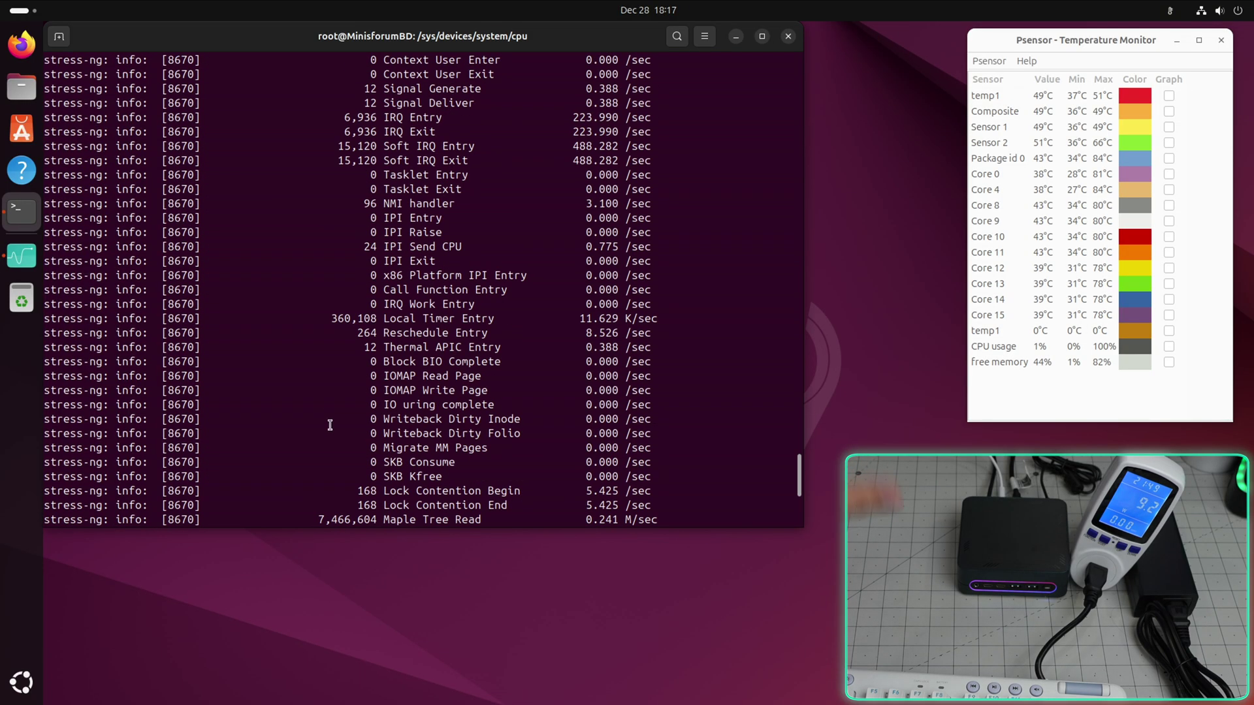
scroll(344, 359, down, 10)
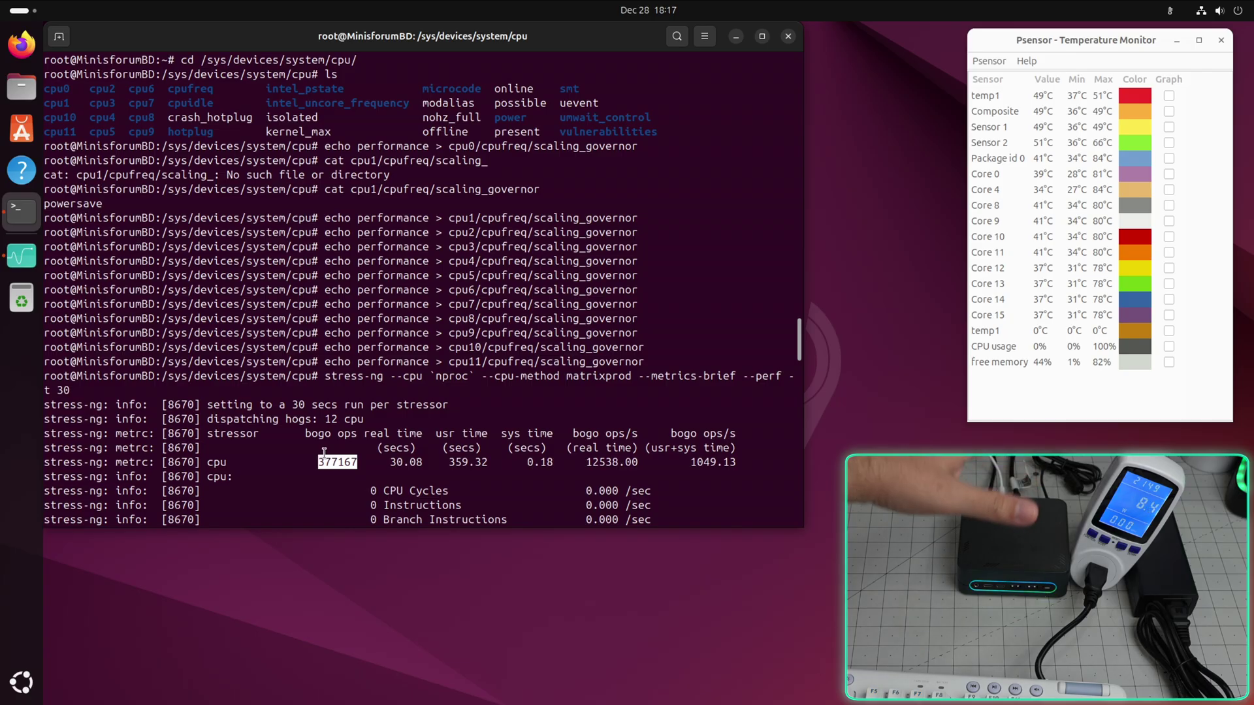
Deselect the 377167 bogo ops result after the performance-governor rerun.
click(500, 350)
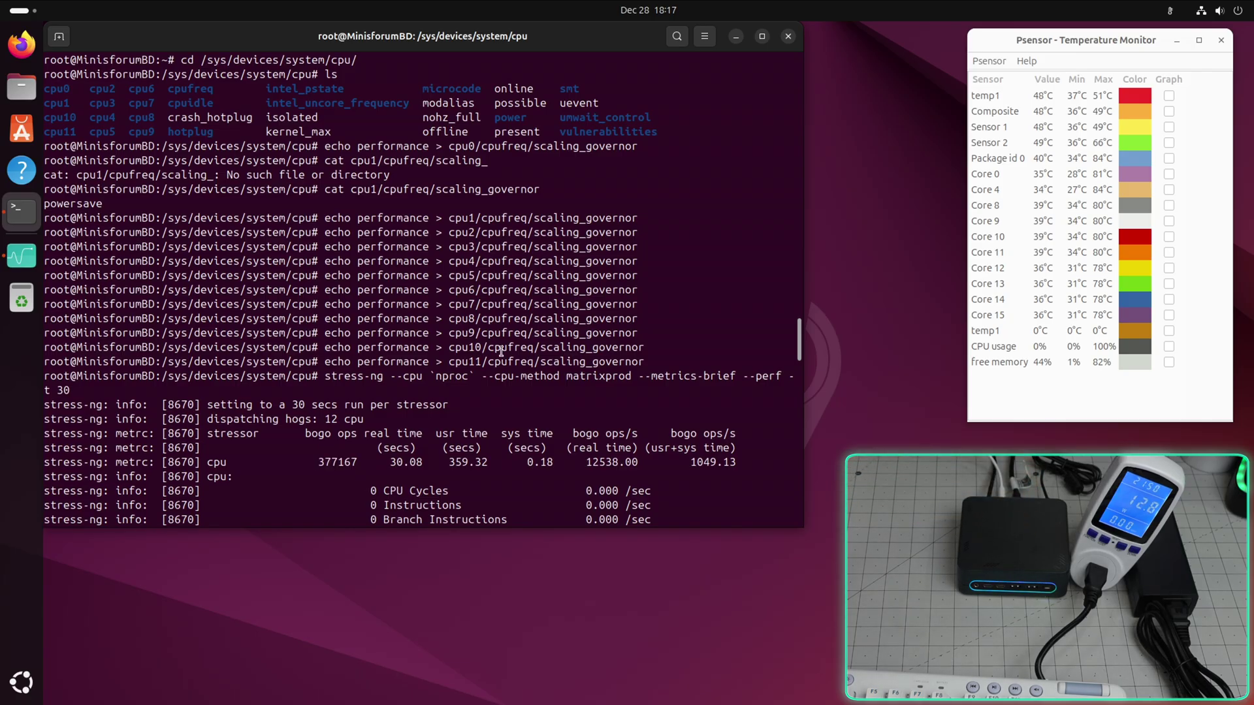
text(iepr)
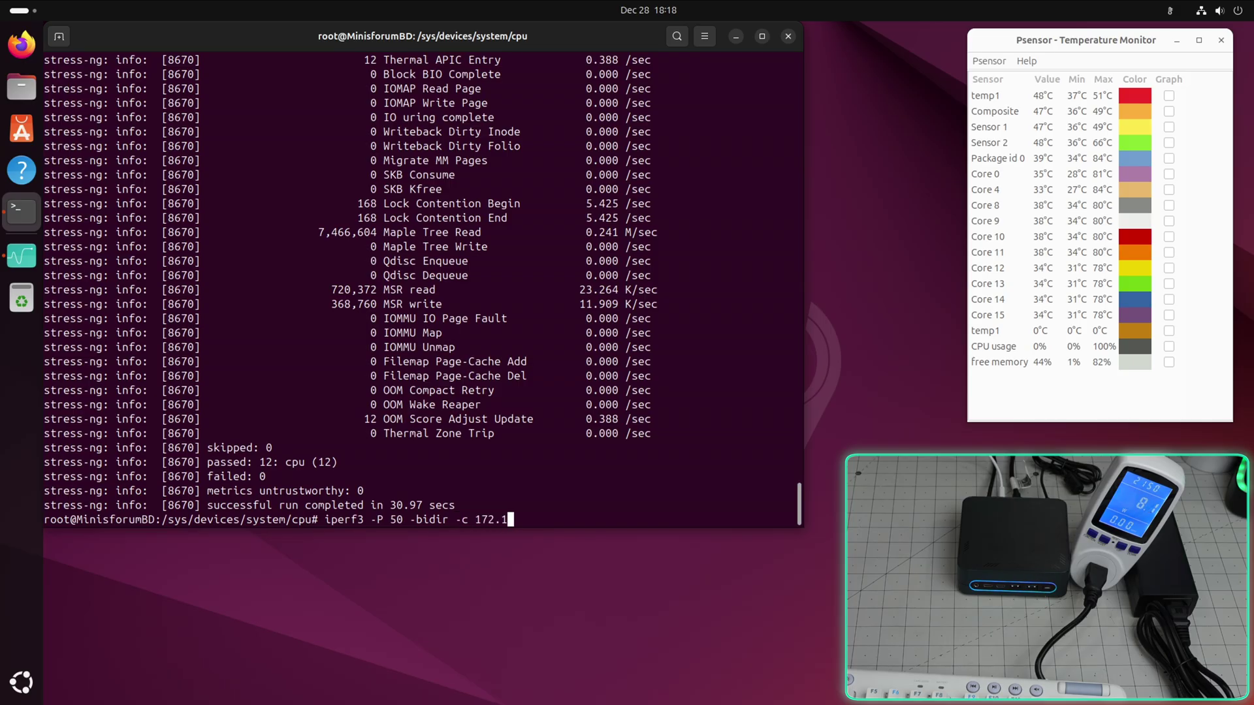
Run iperf3 with 50 bidirectional streams against the server.
key(Return)
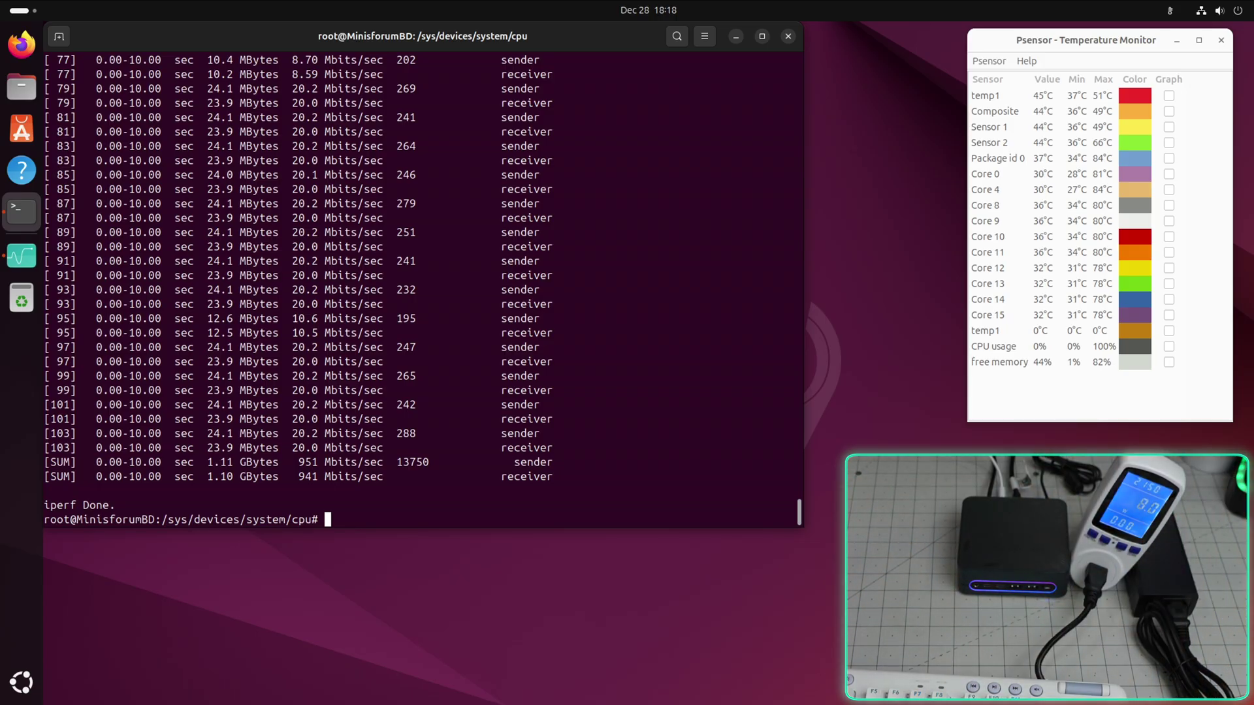
text(ollama run llama3.1)
Start llama3.1, rerun it with --verbose, ask the unladen swallow question, exit, and return home.
key(Return)
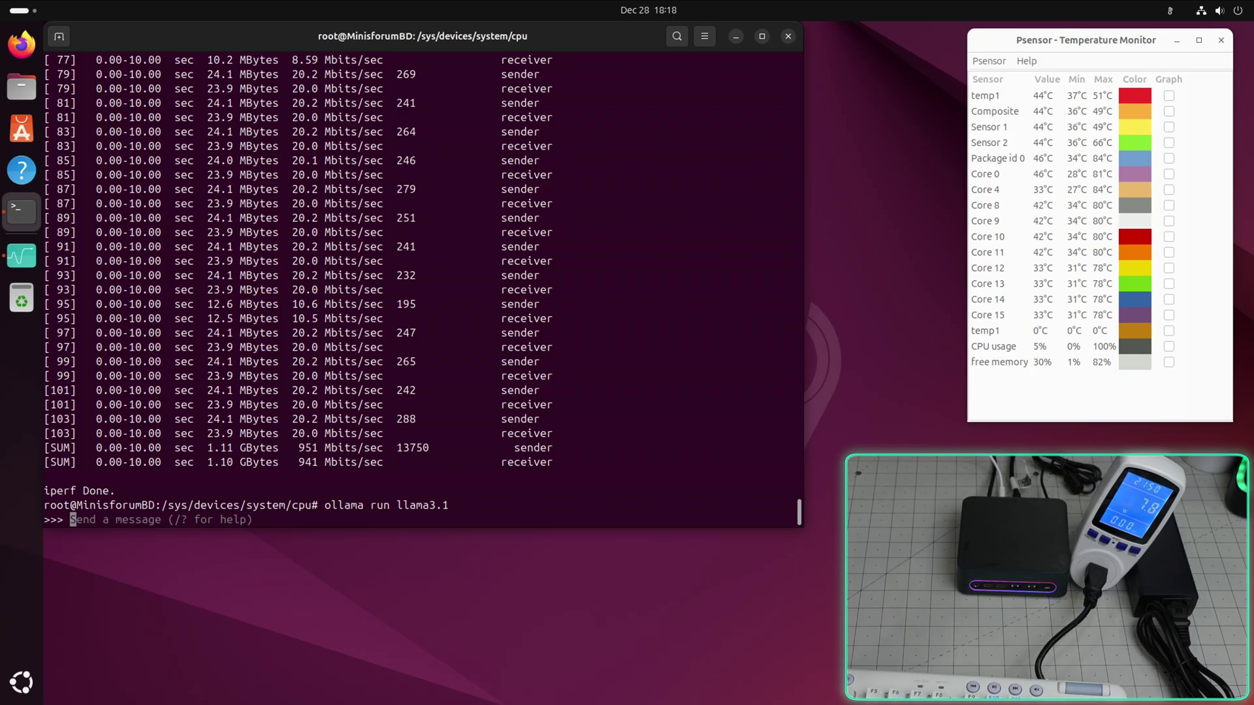
text(ollama run llama3.1 --ver)
key(ctrl+d)
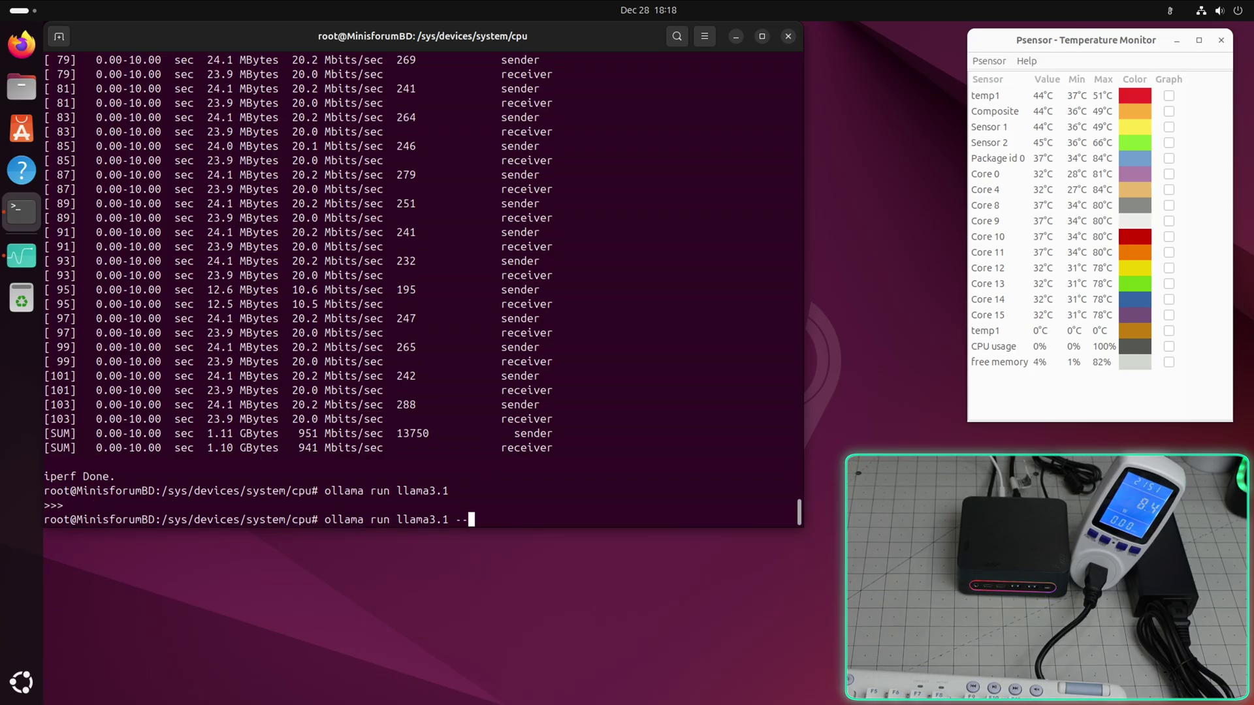
text(bose)
key(Return)
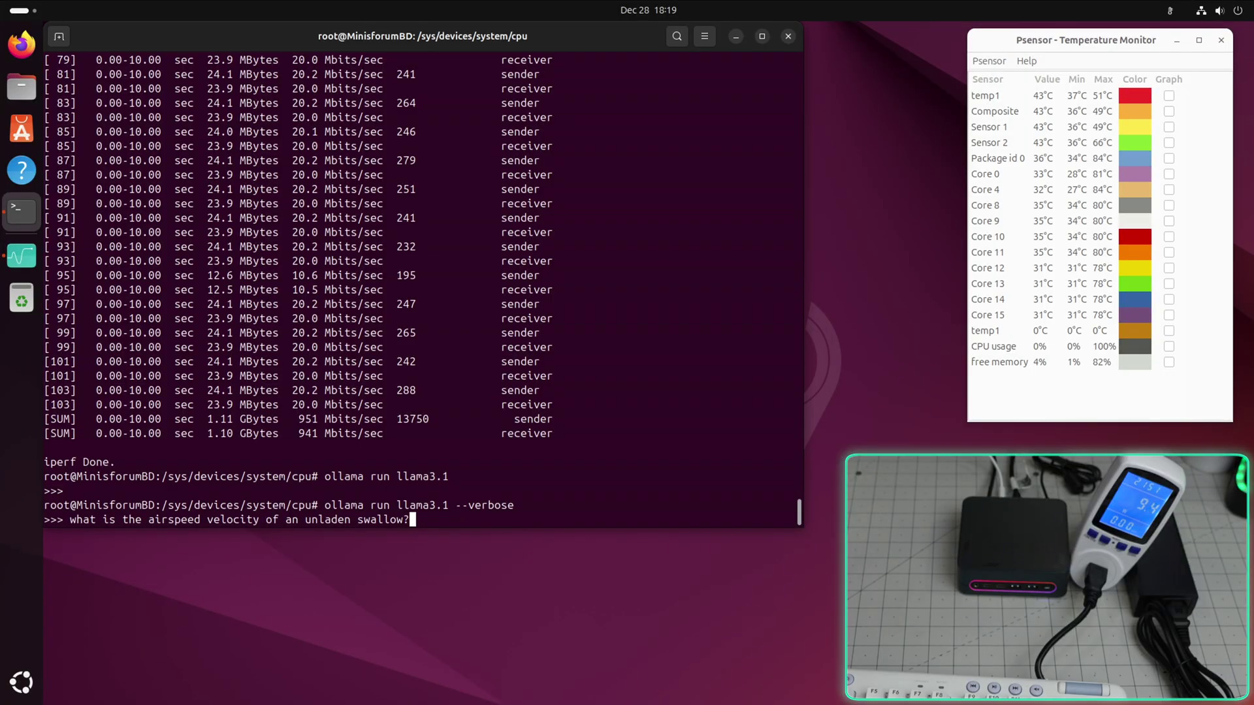
key(Return)
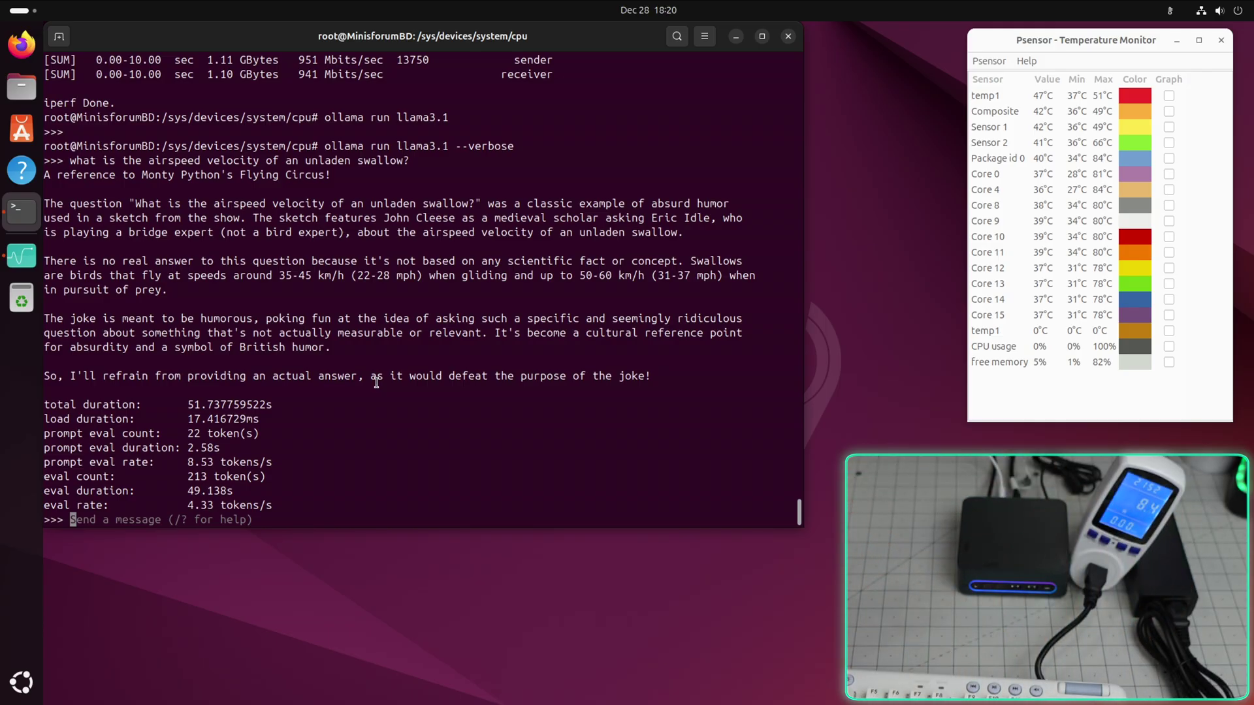
key(ctrl+d)
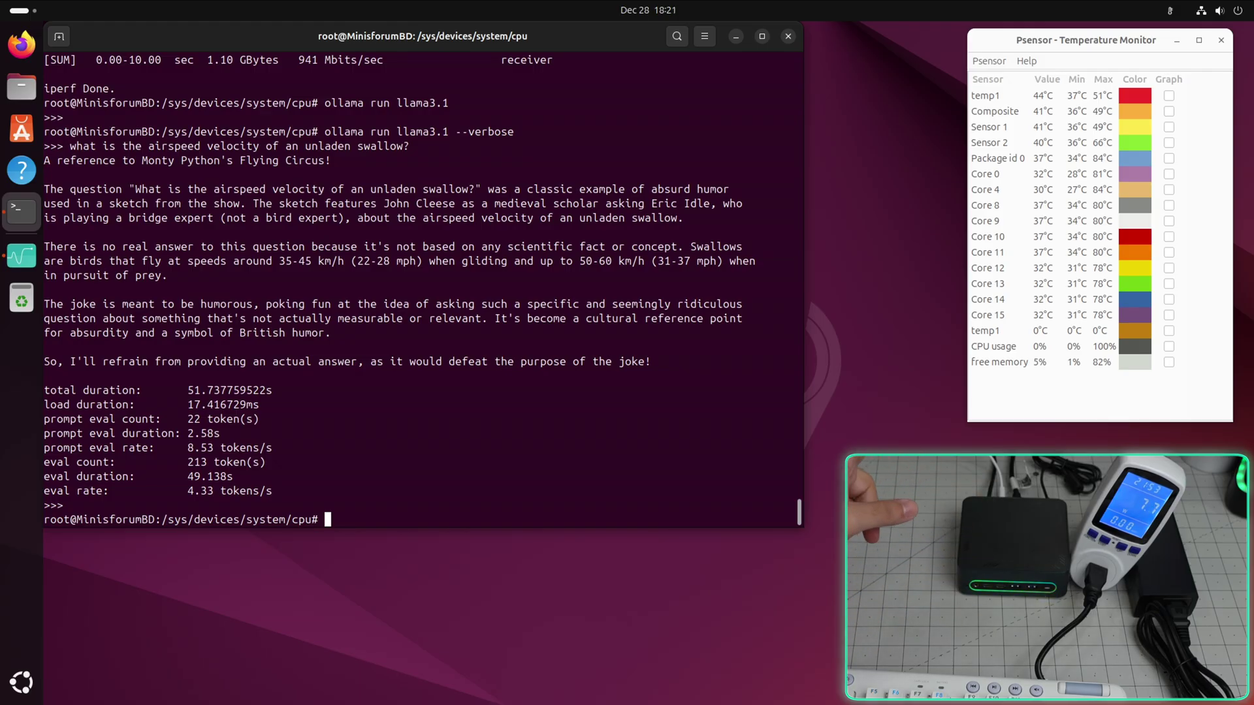
text(cd ~)
key(Return)
text(flashrom -p internal -r bio.bi)
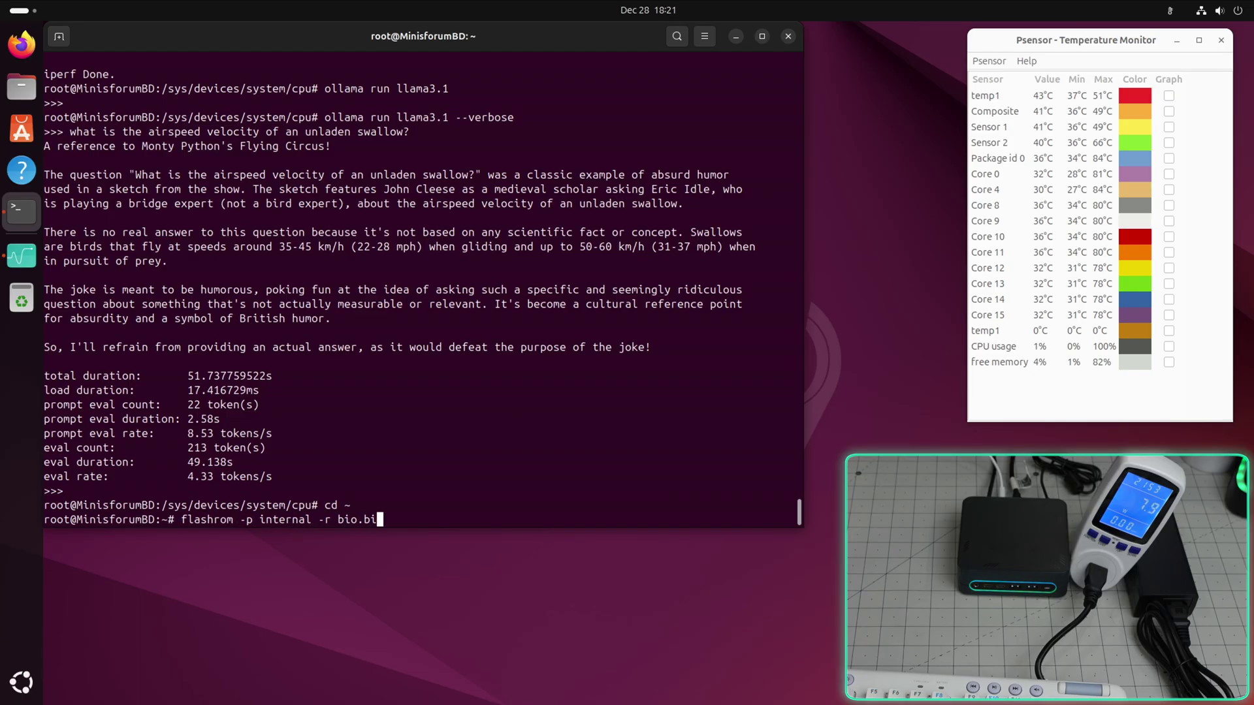
text(n)
Launch the flashrom internal read of the BIOS chip into ~/bios.bin.
key(Return)
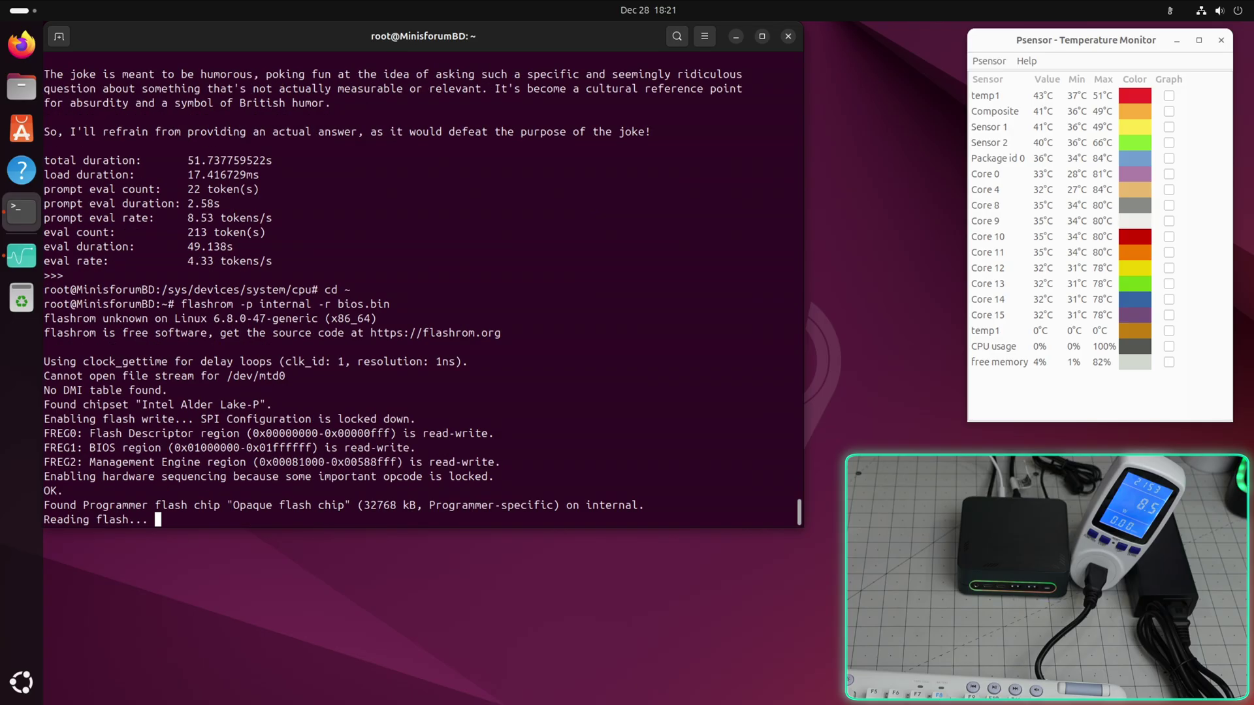